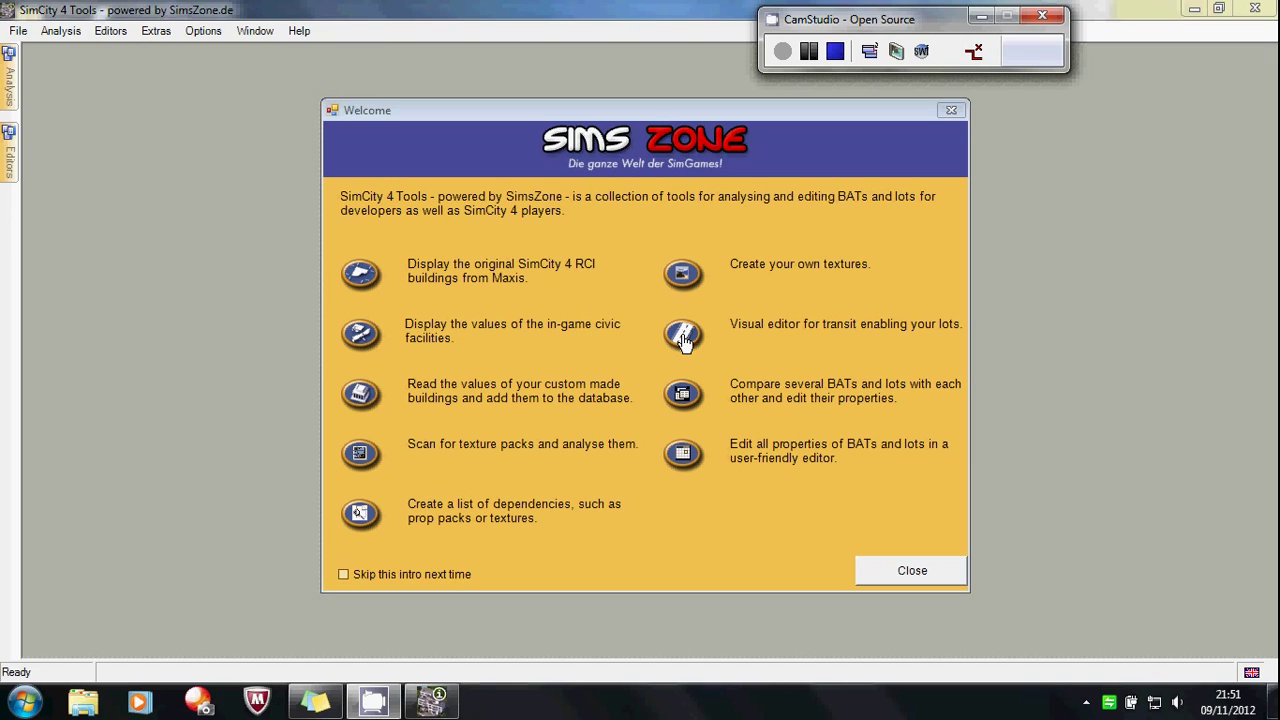
Start the visual editor for transit enabling lots and select Utils3x4_BusStation_035_51d14b6c2.SC4Lot as the file to open
click(684, 338)
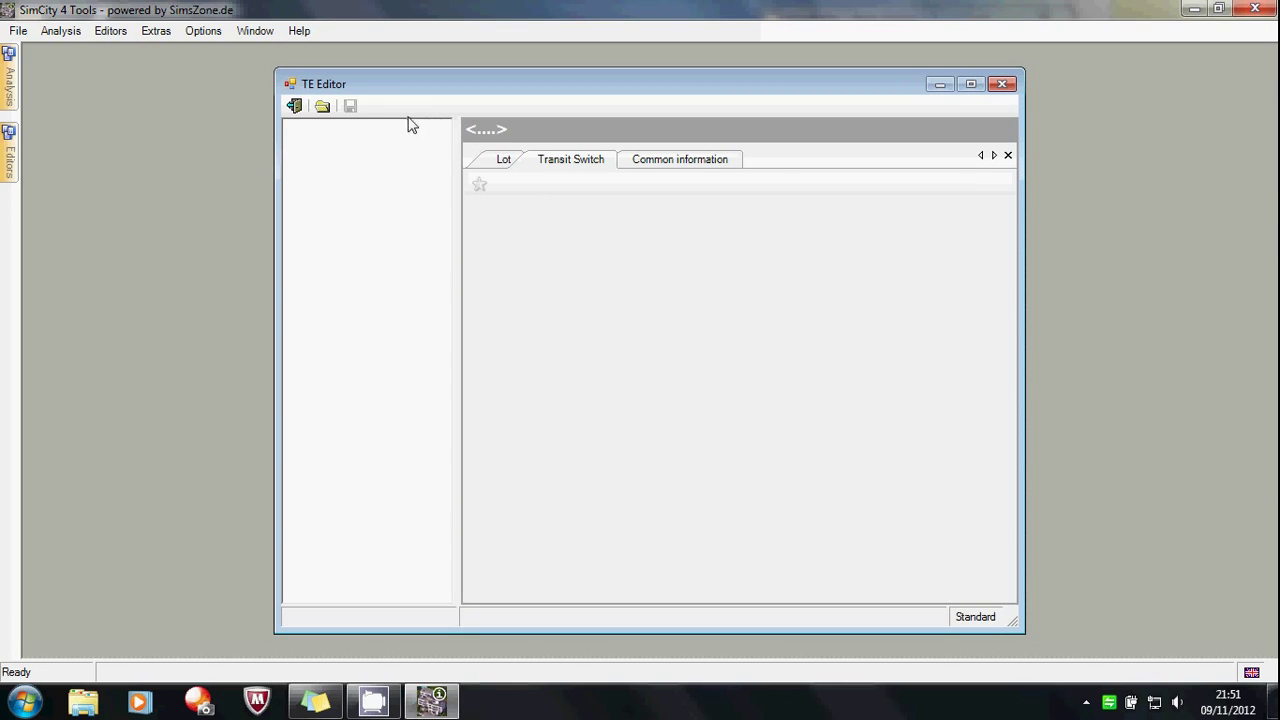
click(322, 105)
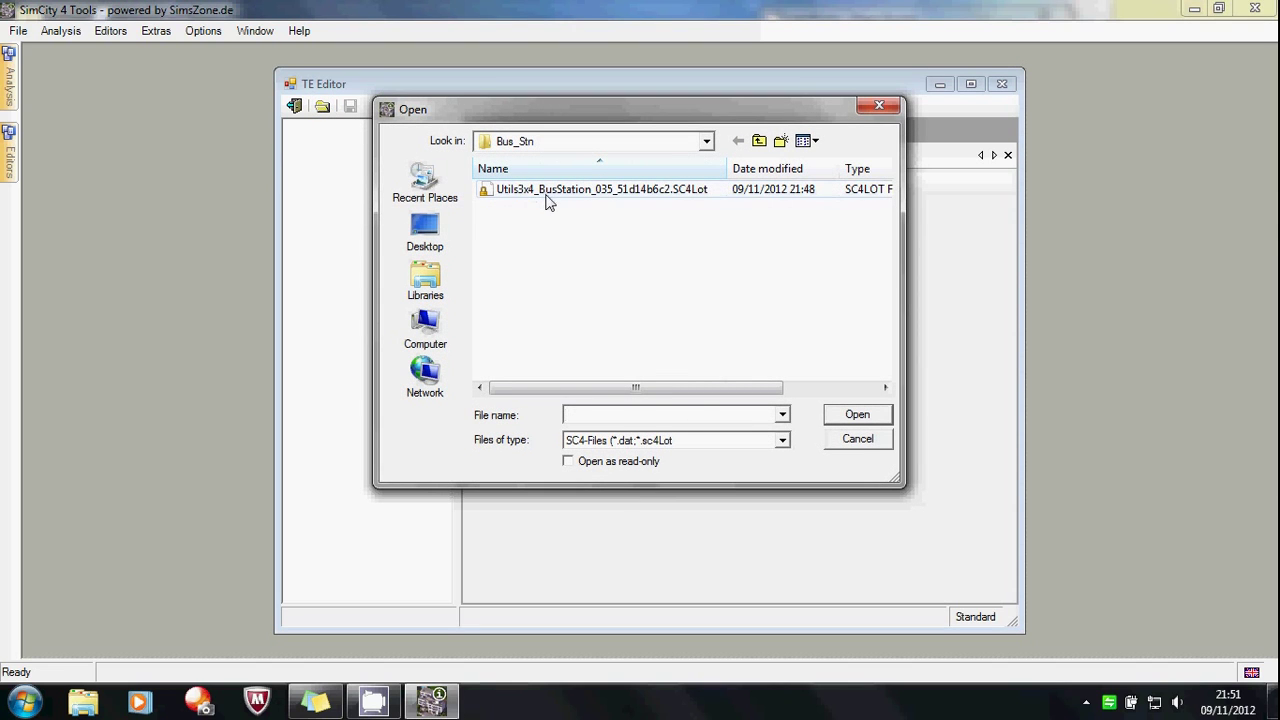
click(546, 195)
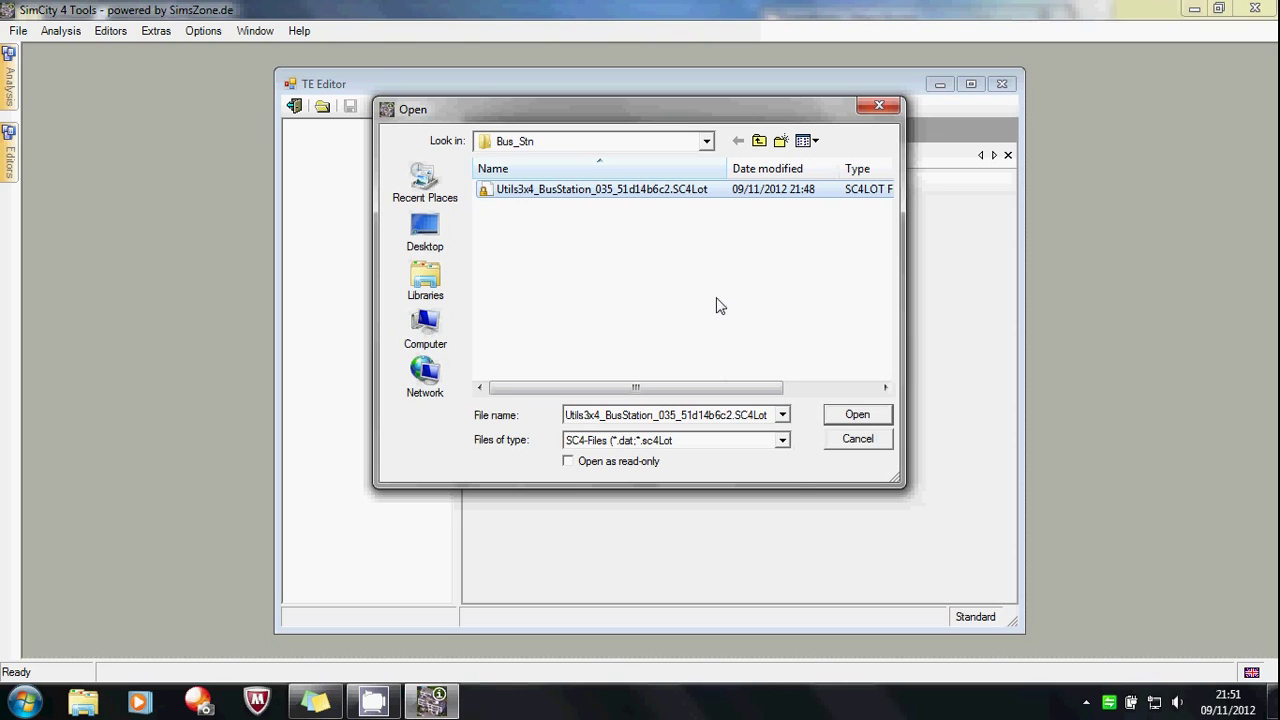
Browse up from the Bus_Stn folder to the Plugins folder
click(759, 141)
click(759, 141)
click(759, 141)
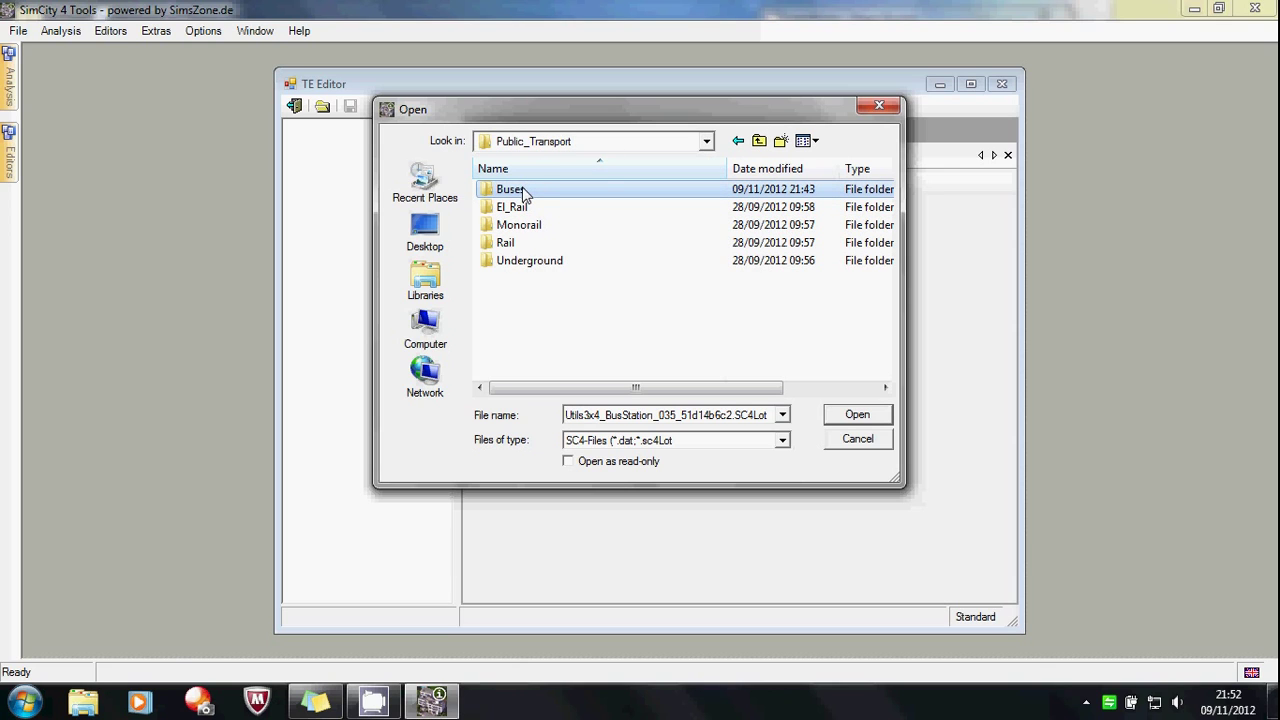
click(759, 141)
click(759, 141)
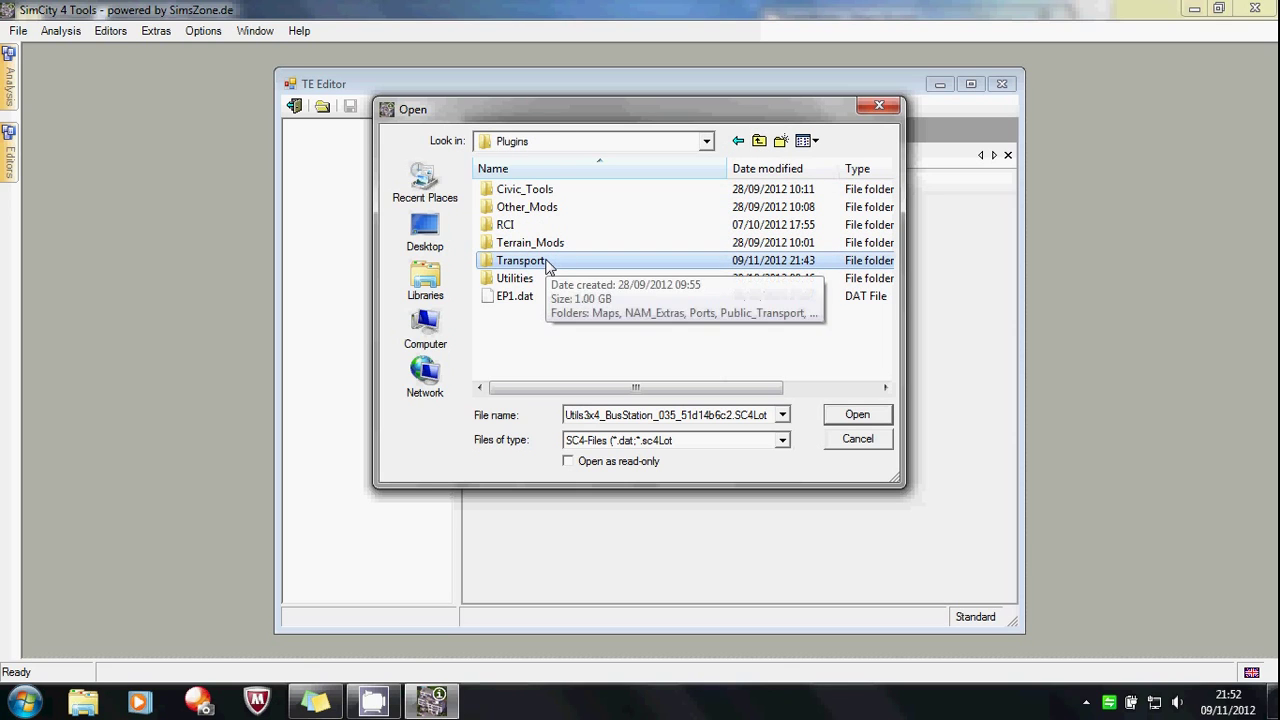
Open Utils3x4_BusStation_035_51d14b6c2.SC4Lot from the Transport, Public_Transport, Buses, Stations, Bus_Stn folder
click(546, 260)
click(570, 265)
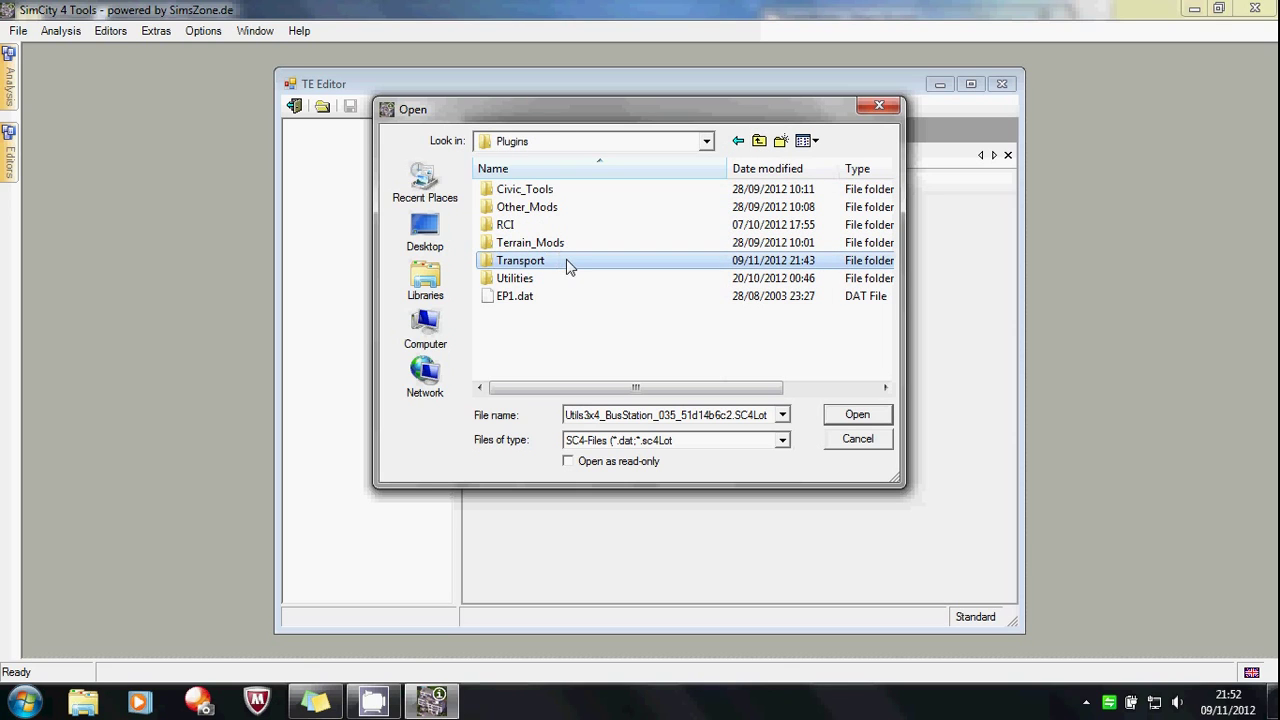
double_click(567, 264)
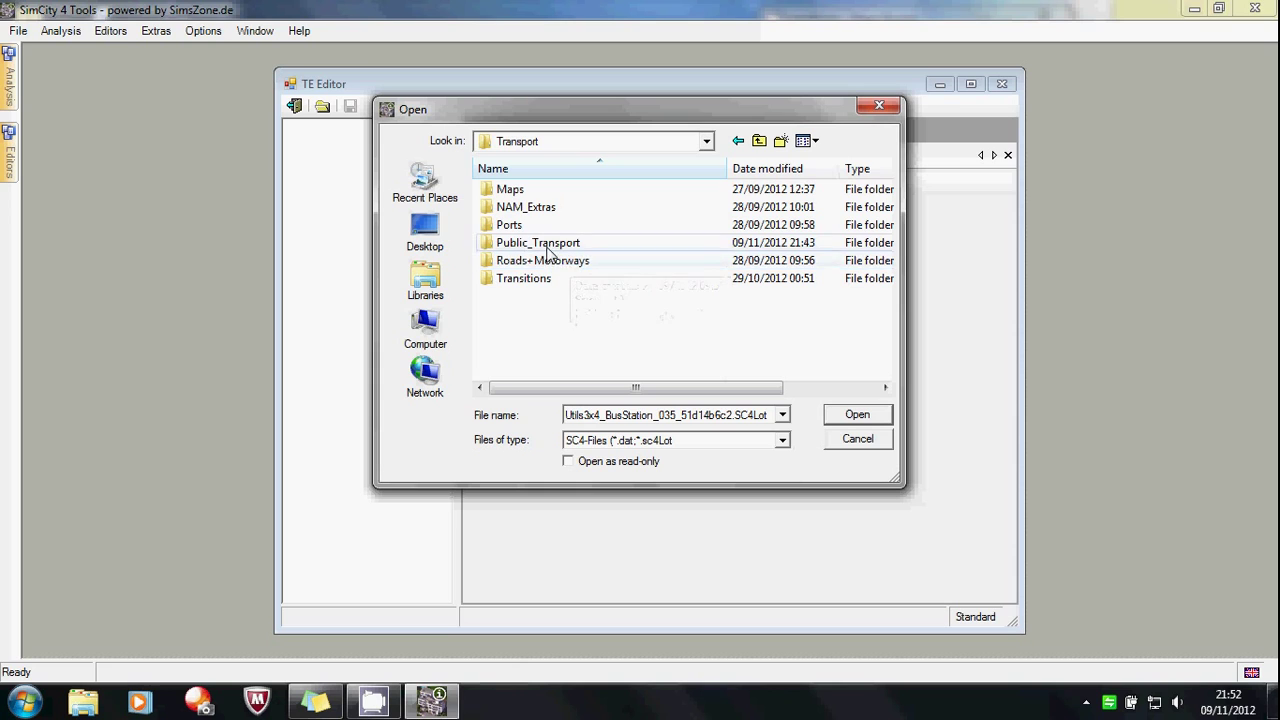
double_click(543, 243)
click(516, 191)
double_click(518, 190)
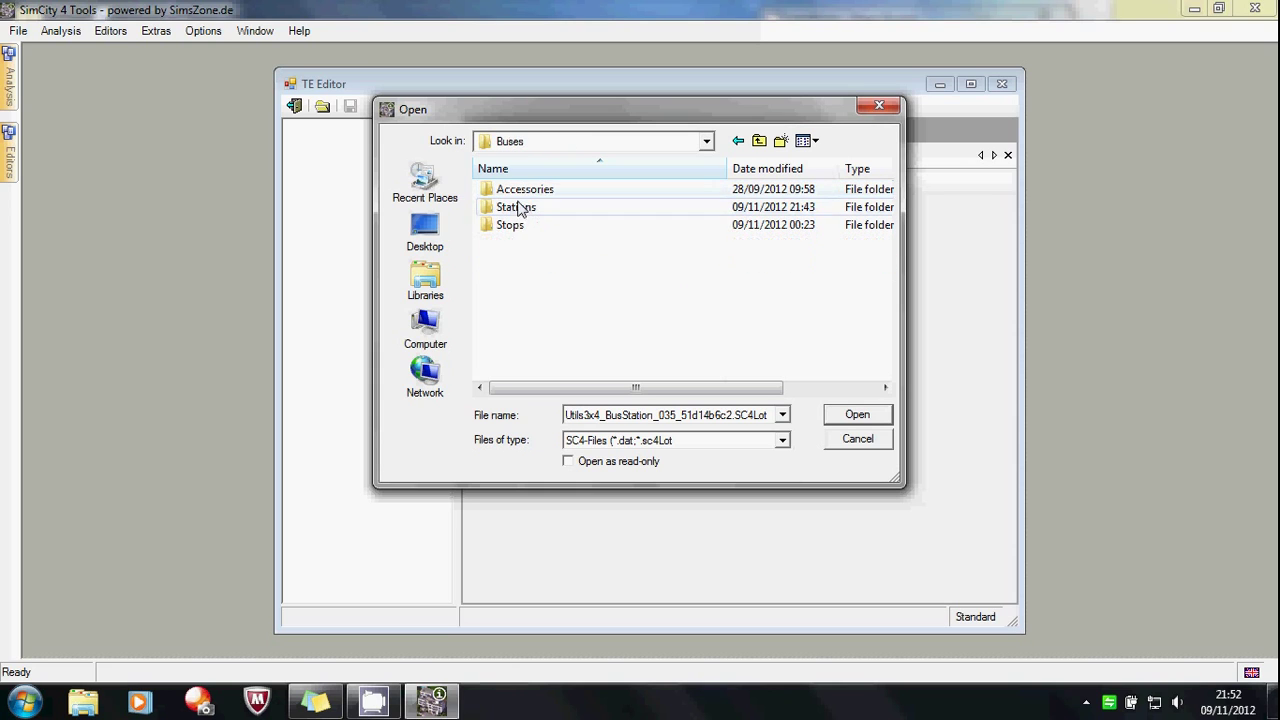
double_click(522, 210)
click(533, 208)
double_click(533, 208)
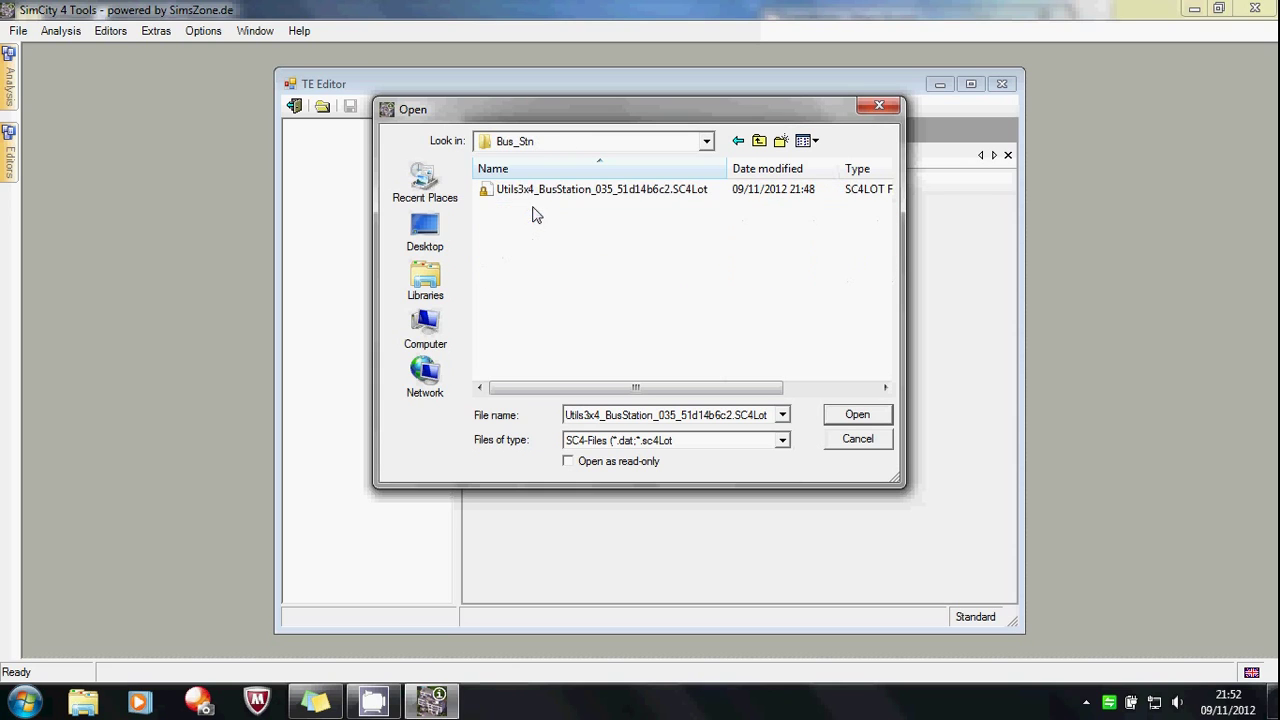
click(548, 192)
click(863, 415)
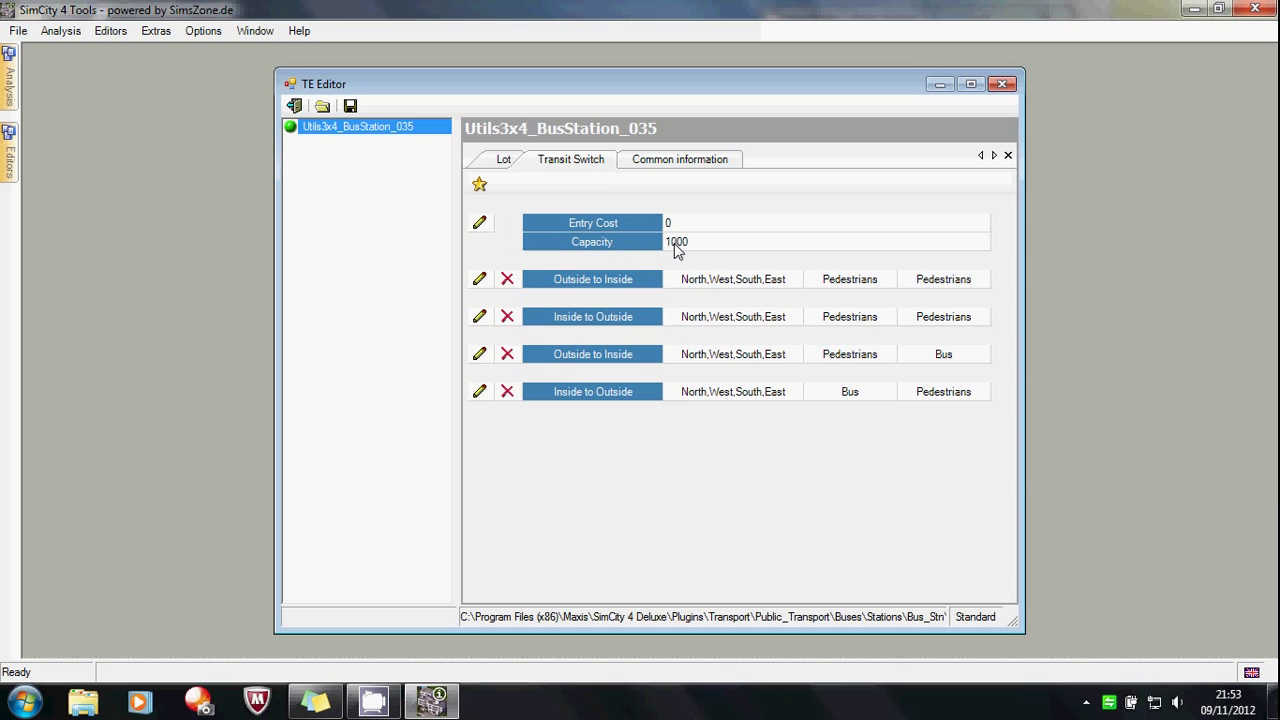
Set the bus station's transit switch capacity to 50000
click(480, 225)
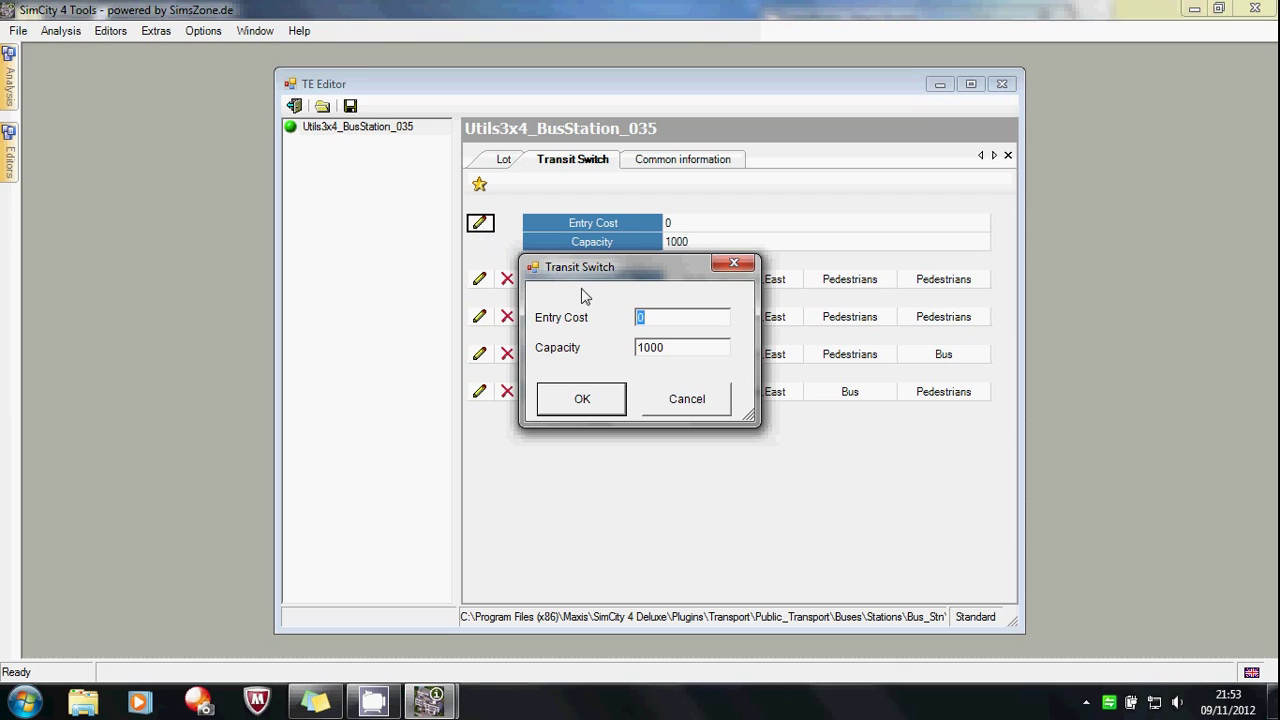
click(645, 351)
key(BackSpace)
text(50)
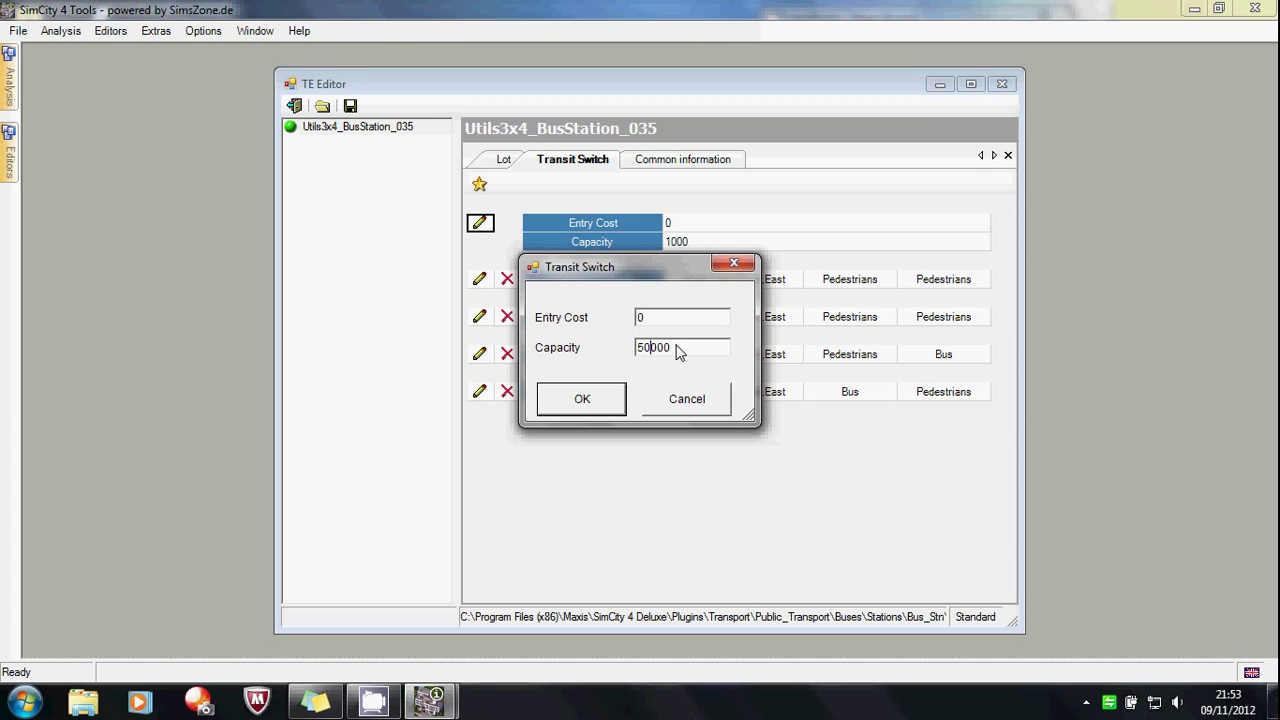
click(580, 400)
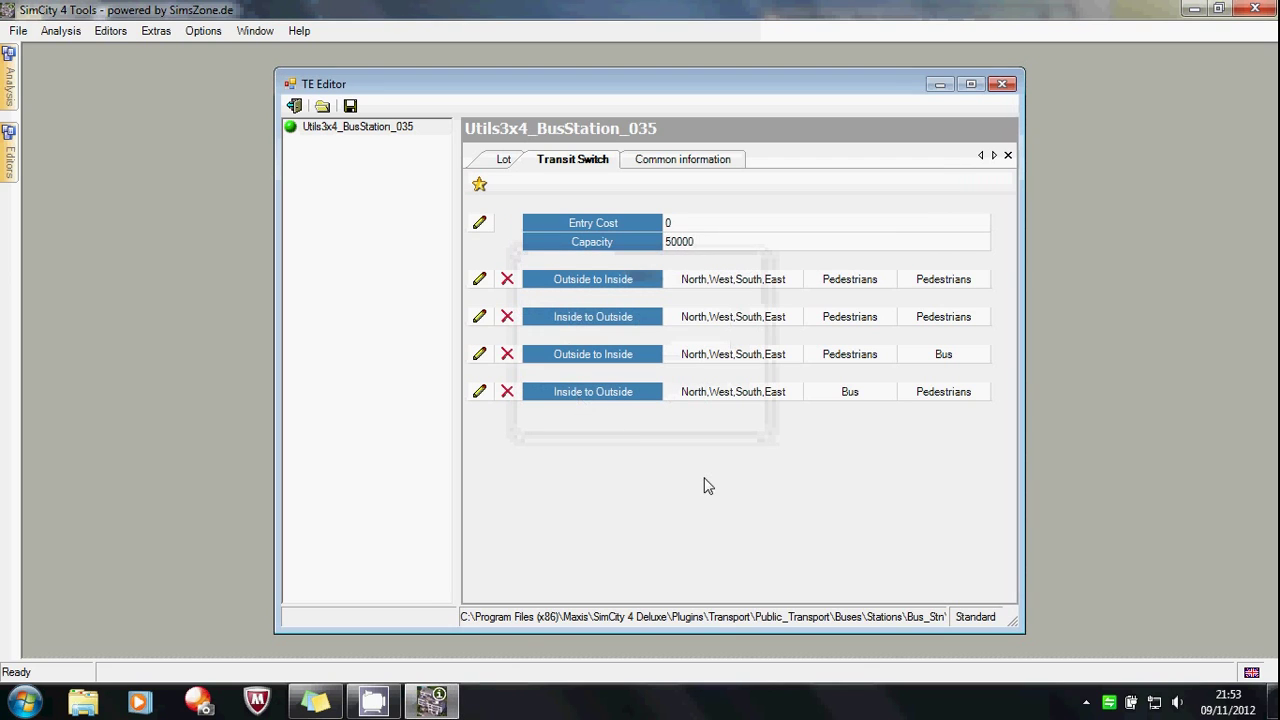
Place a One-Way-Road (B) transit tile with North and South openings on the left tile of the lot's bottom row
click(505, 163)
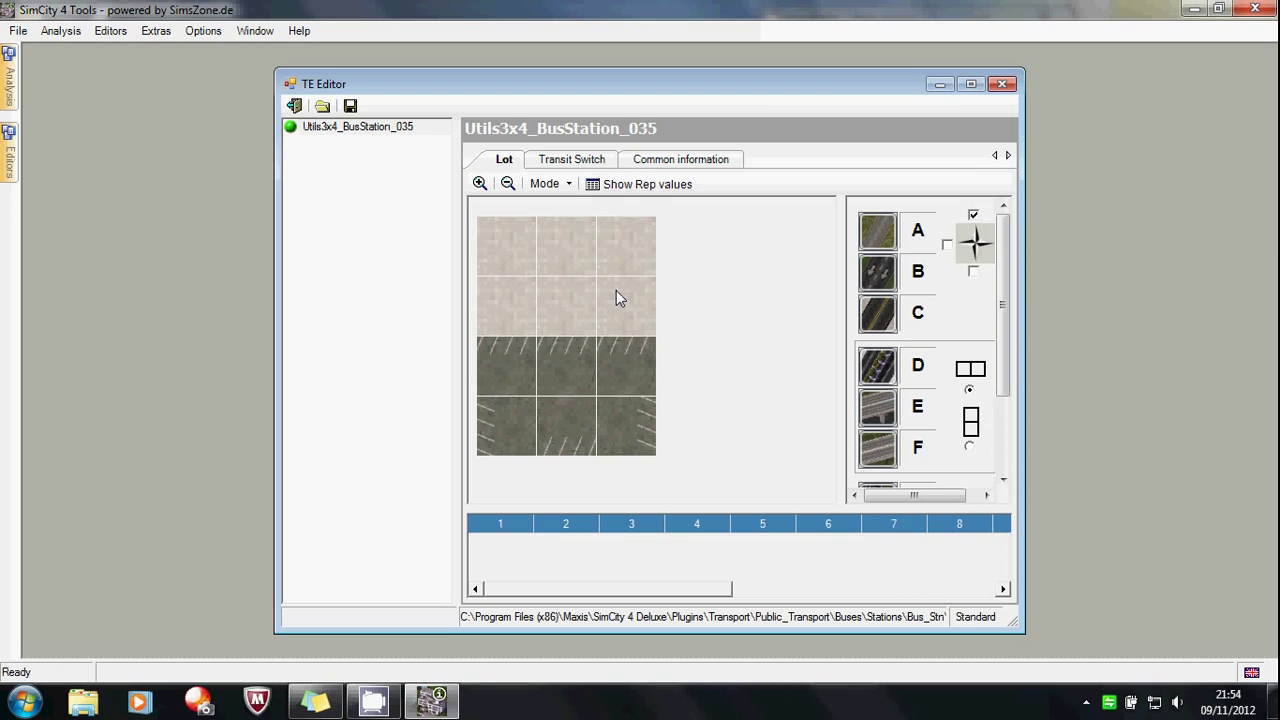
click(880, 277)
drag(920, 496, 948, 503)
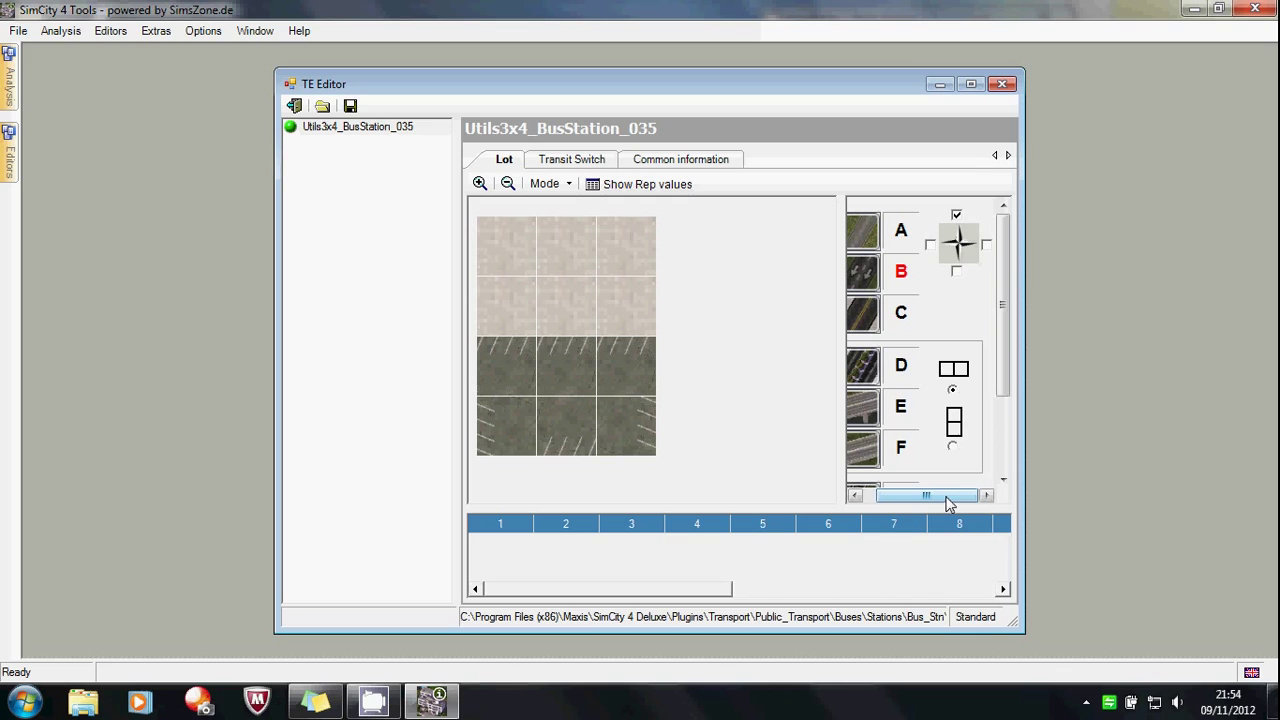
click(957, 272)
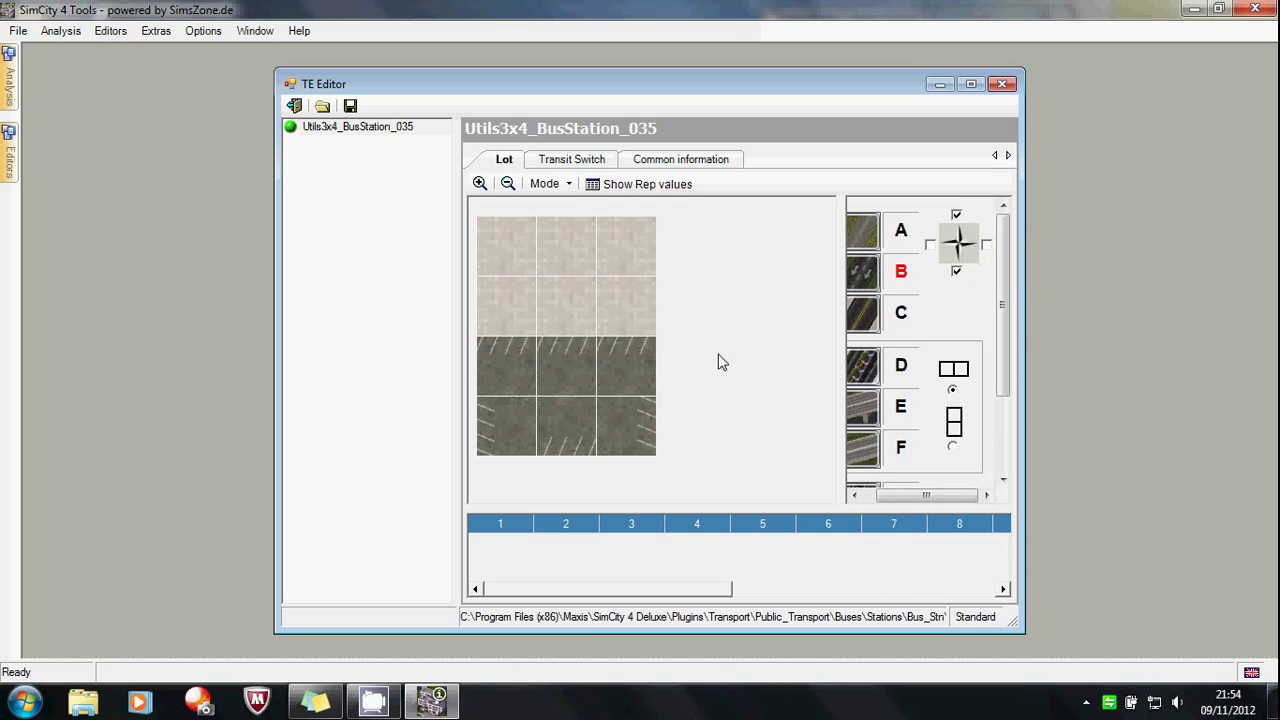
click(504, 427)
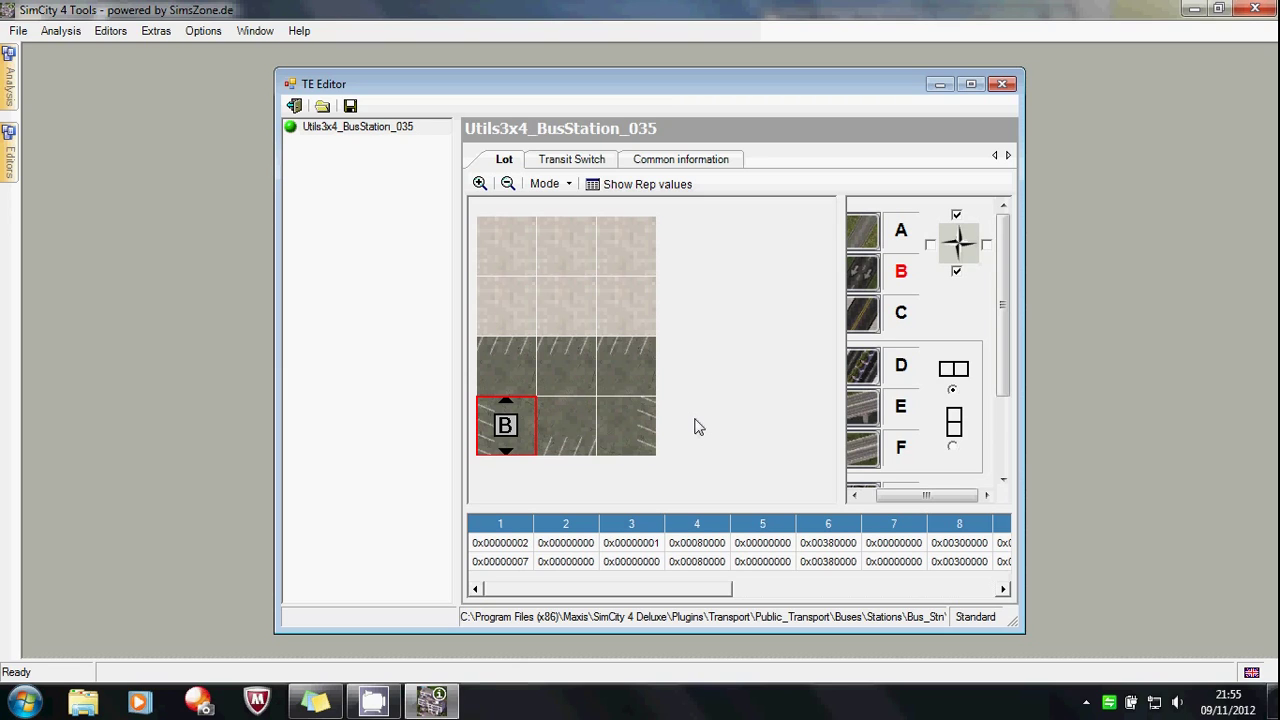
Place a One-Way-Road transit tile with West and East openings on the middle tile of the lot's third row
click(956, 213)
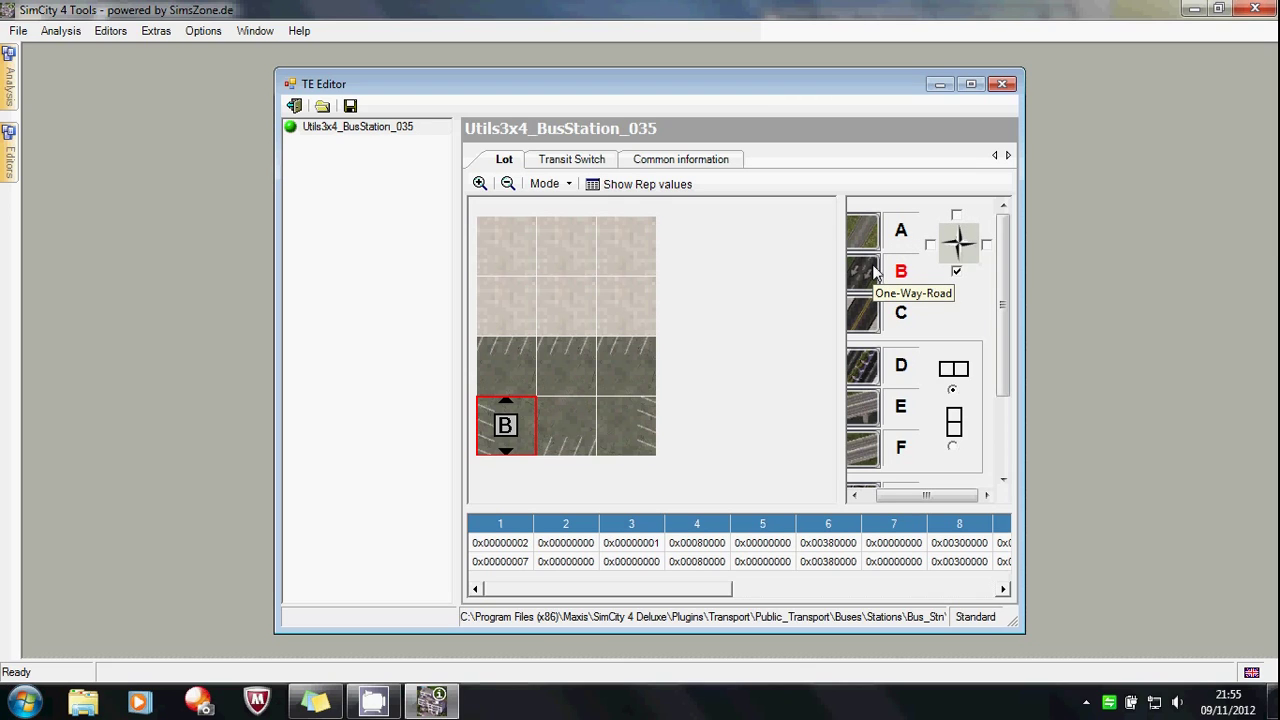
click(956, 270)
click(930, 245)
click(986, 245)
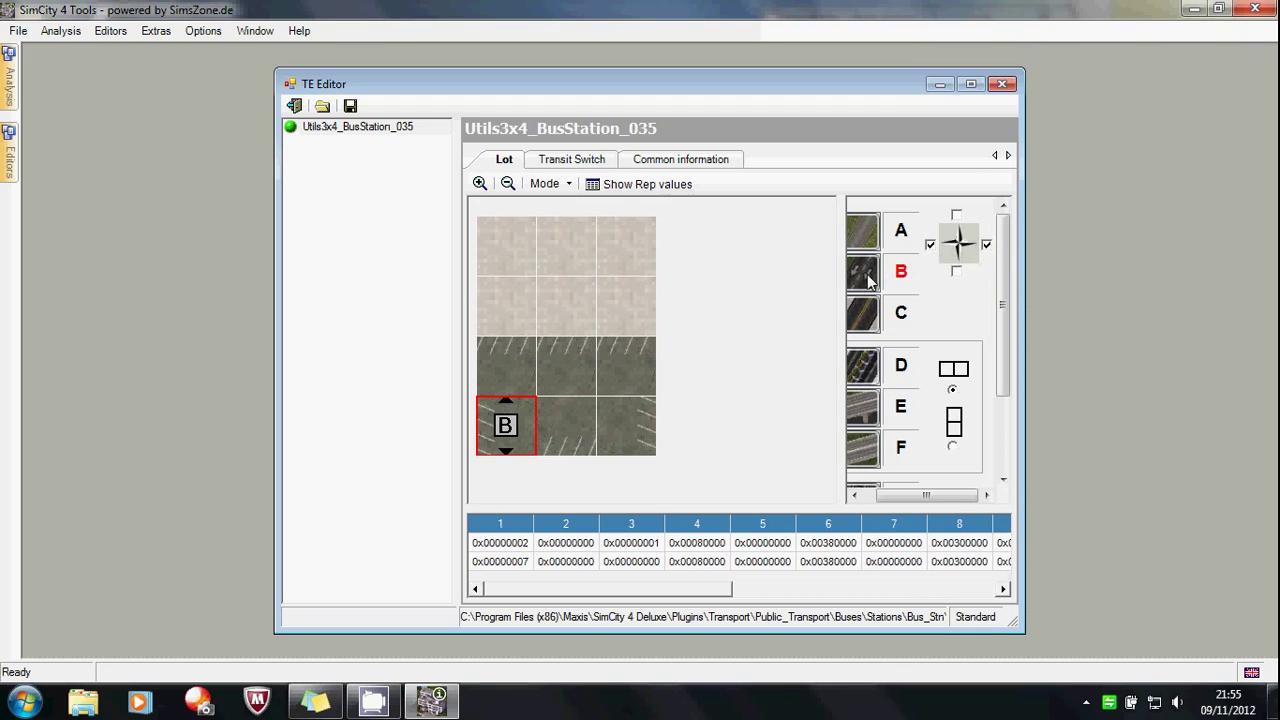
click(570, 370)
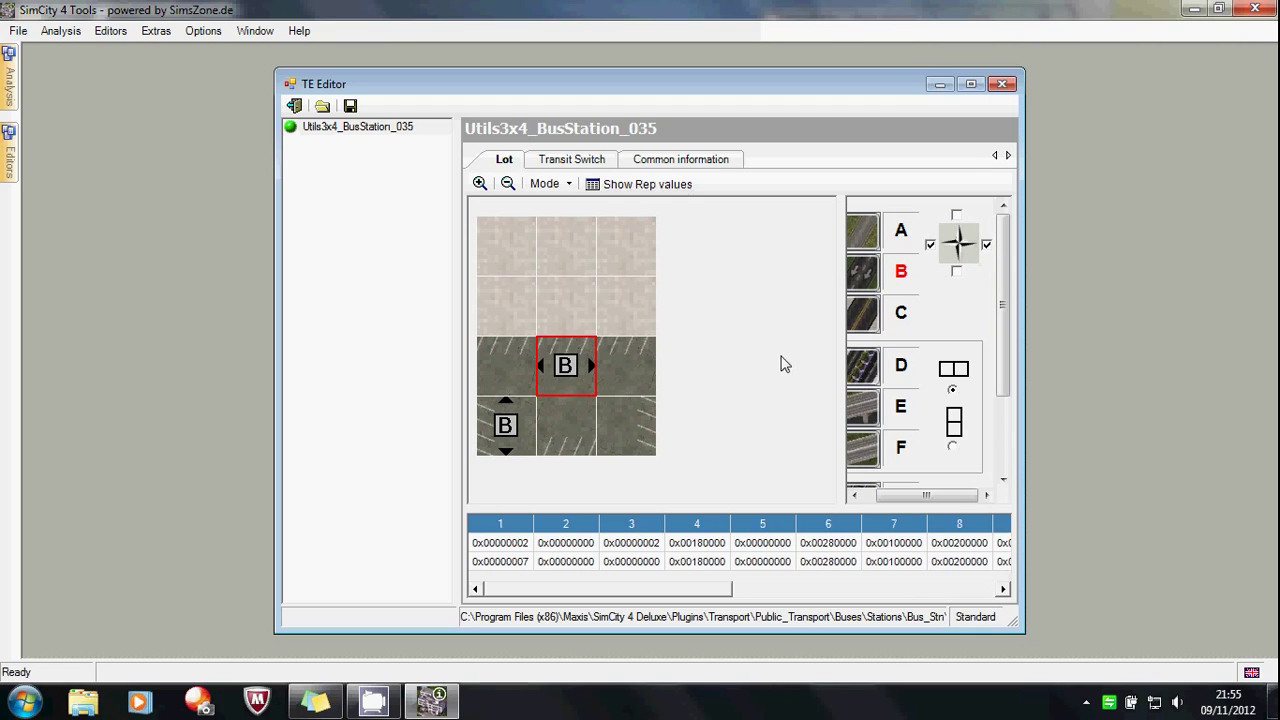
Place a One-Way-Road transit tile with only a South opening on the left tile of the lot's third row
click(931, 246)
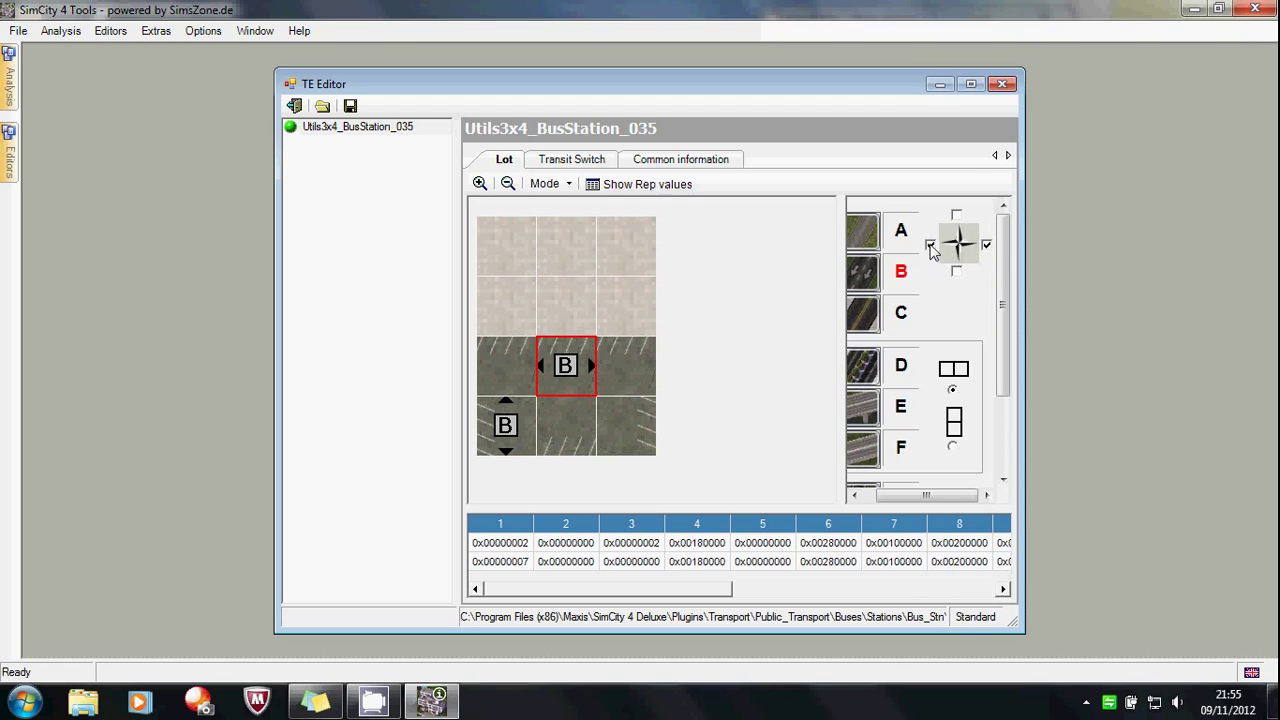
click(987, 245)
click(956, 271)
click(516, 374)
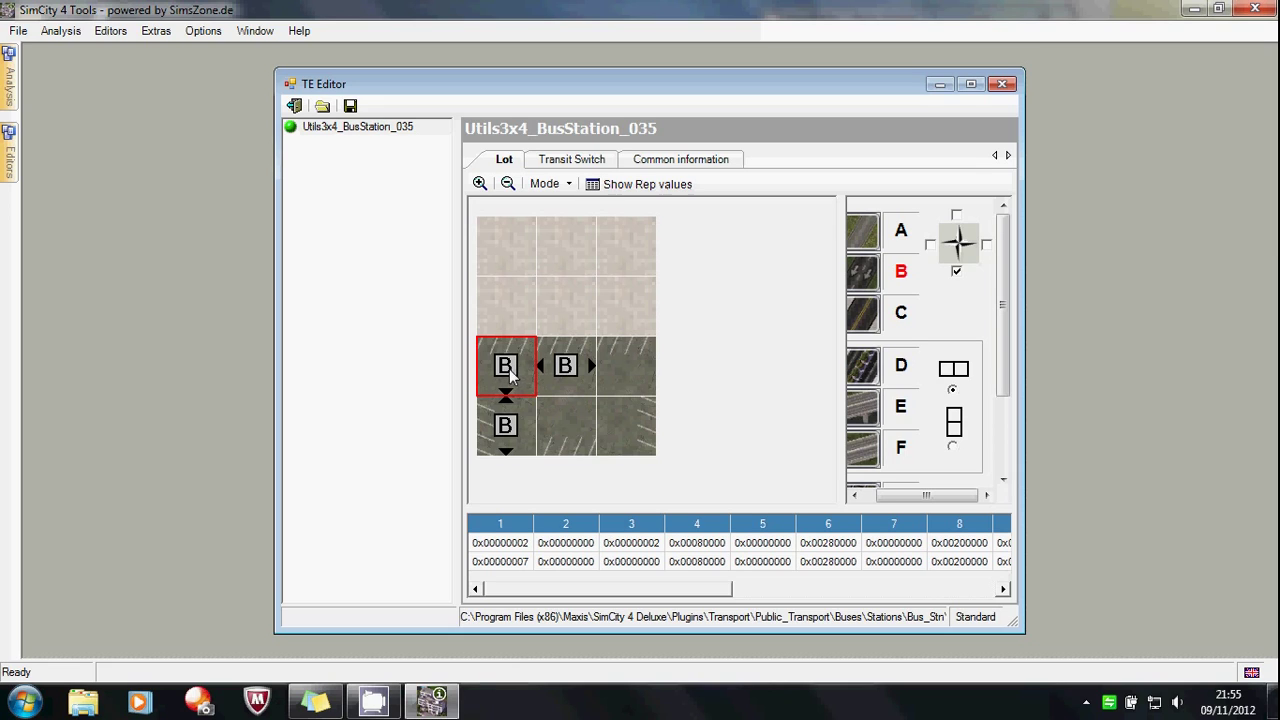
Replace the transit on the third row's left tile with a One-Way-Road tile opening East and South
right_click(511, 370)
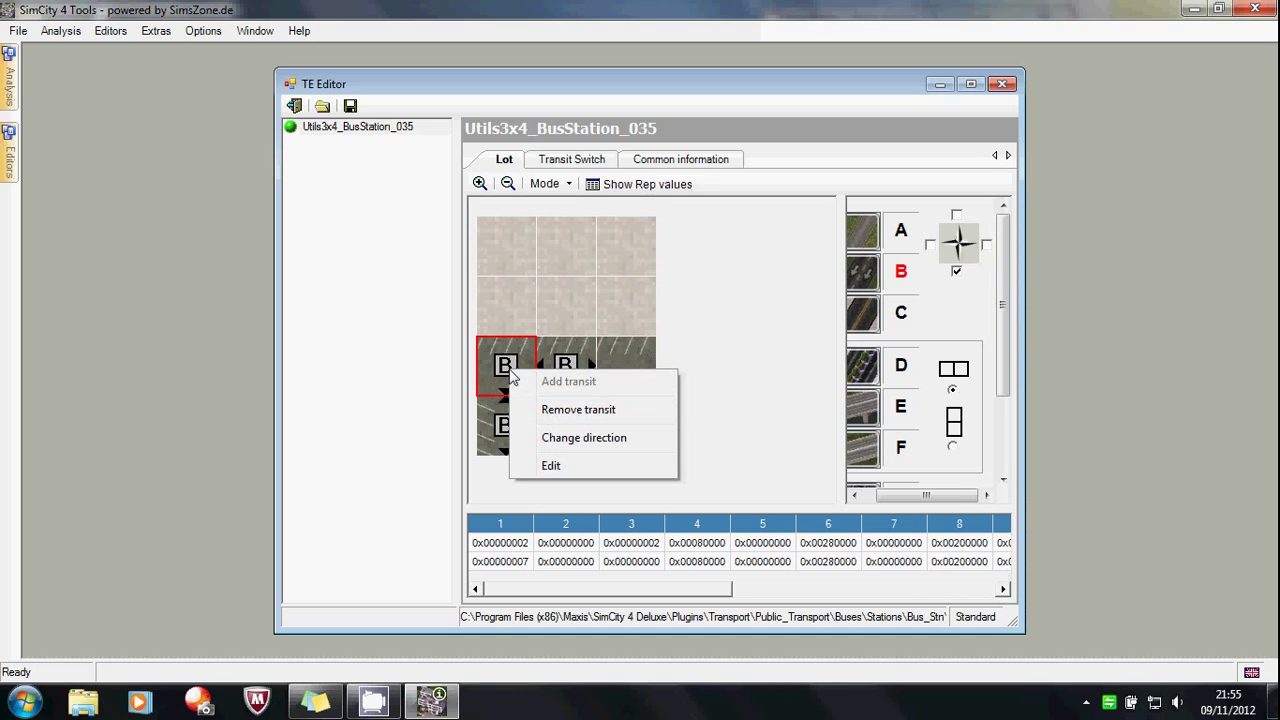
click(584, 412)
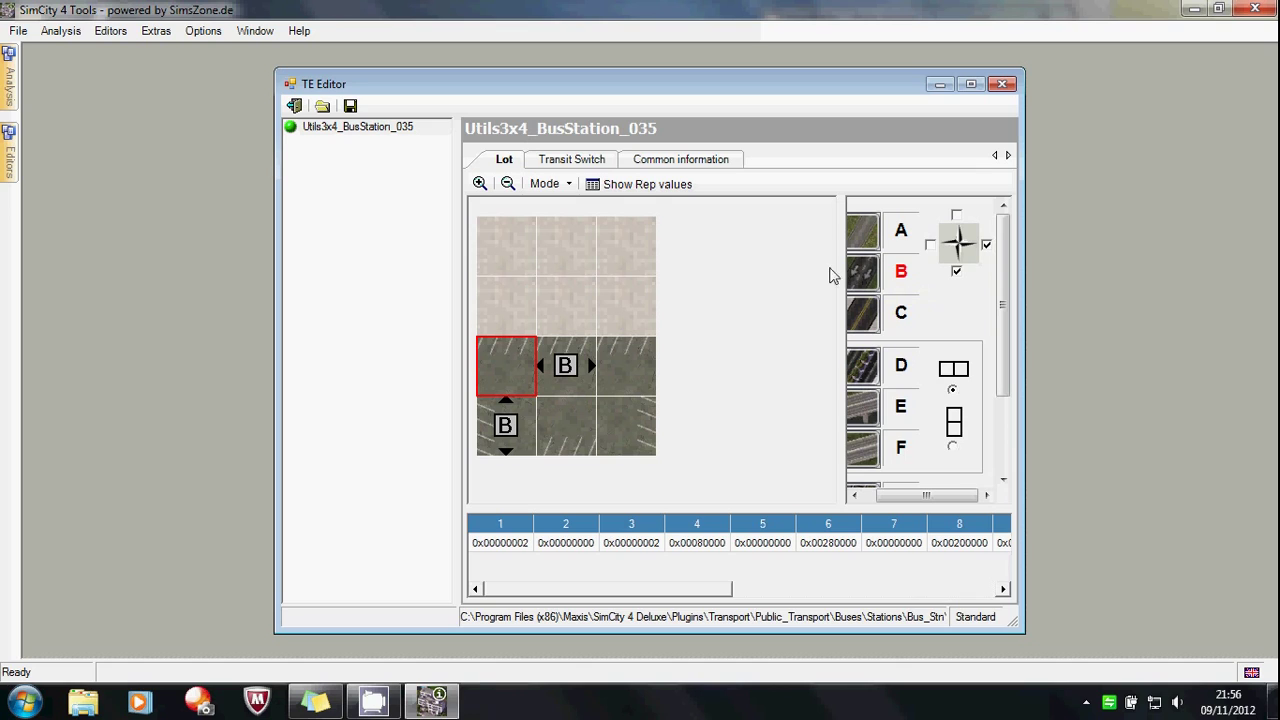
click(510, 377)
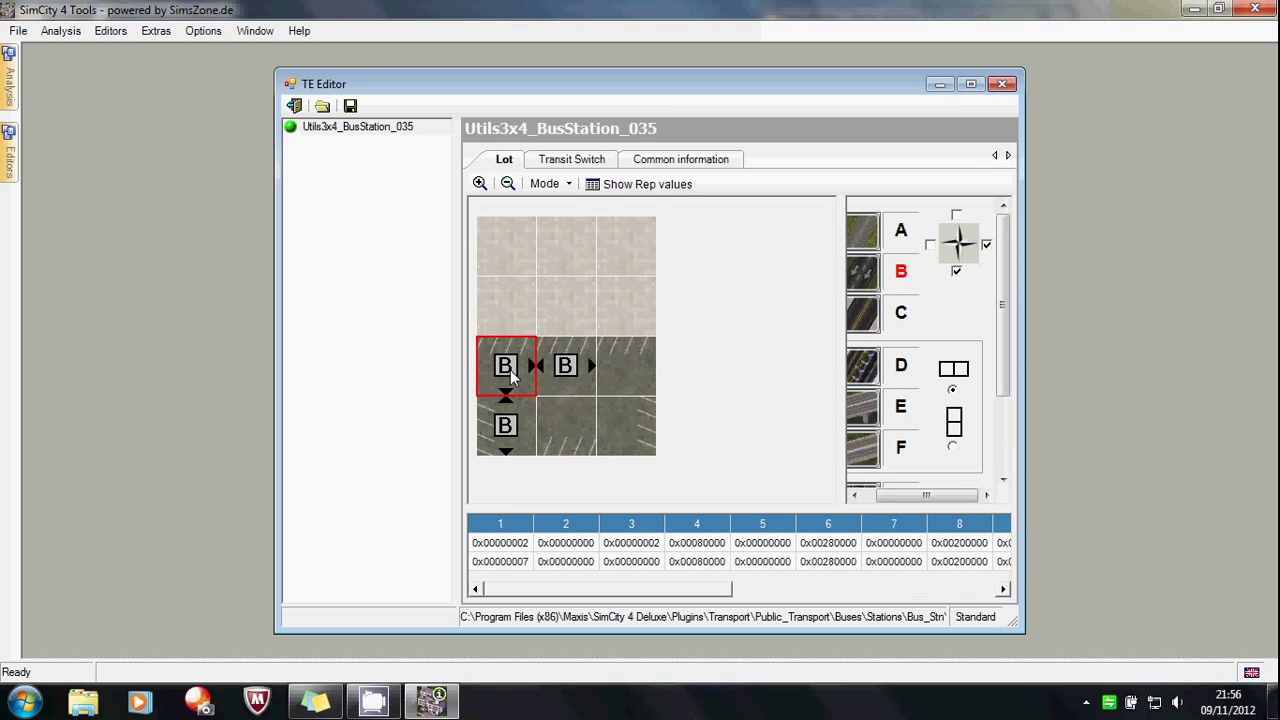
Place a One-Way-Road transit tile with West and South openings on the right tile of the lot's third row
click(986, 244)
click(930, 244)
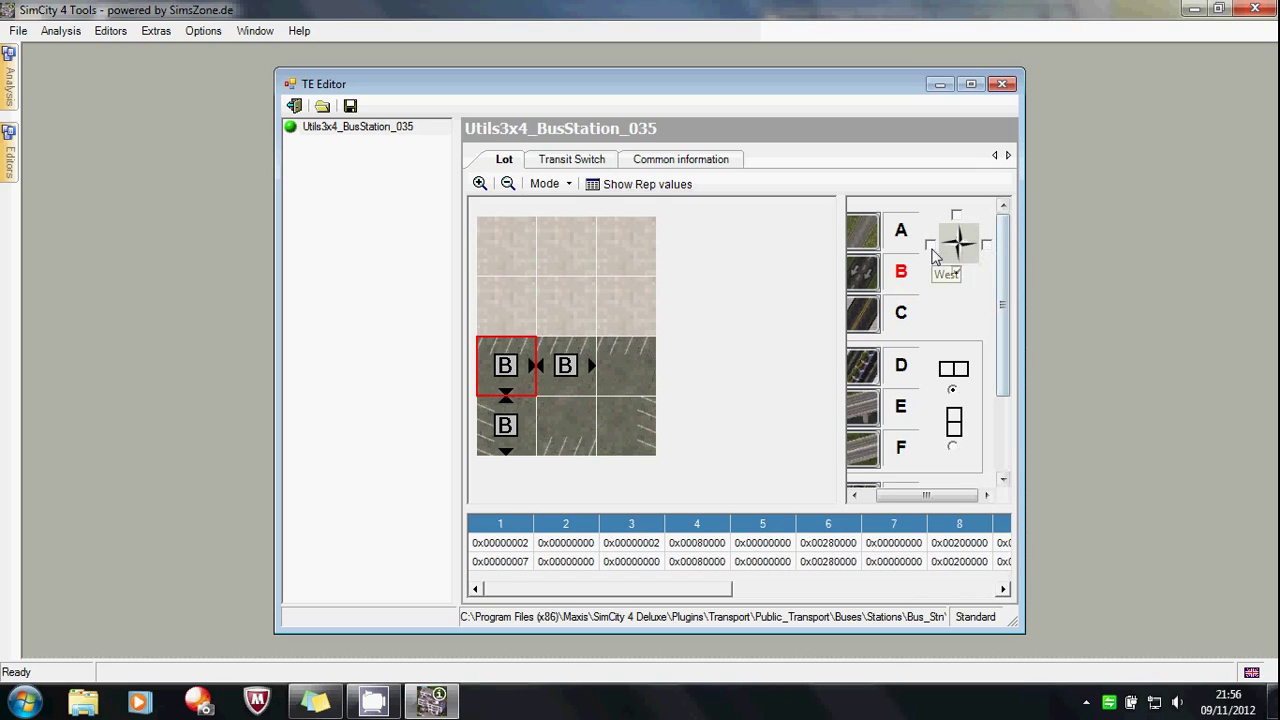
click(630, 380)
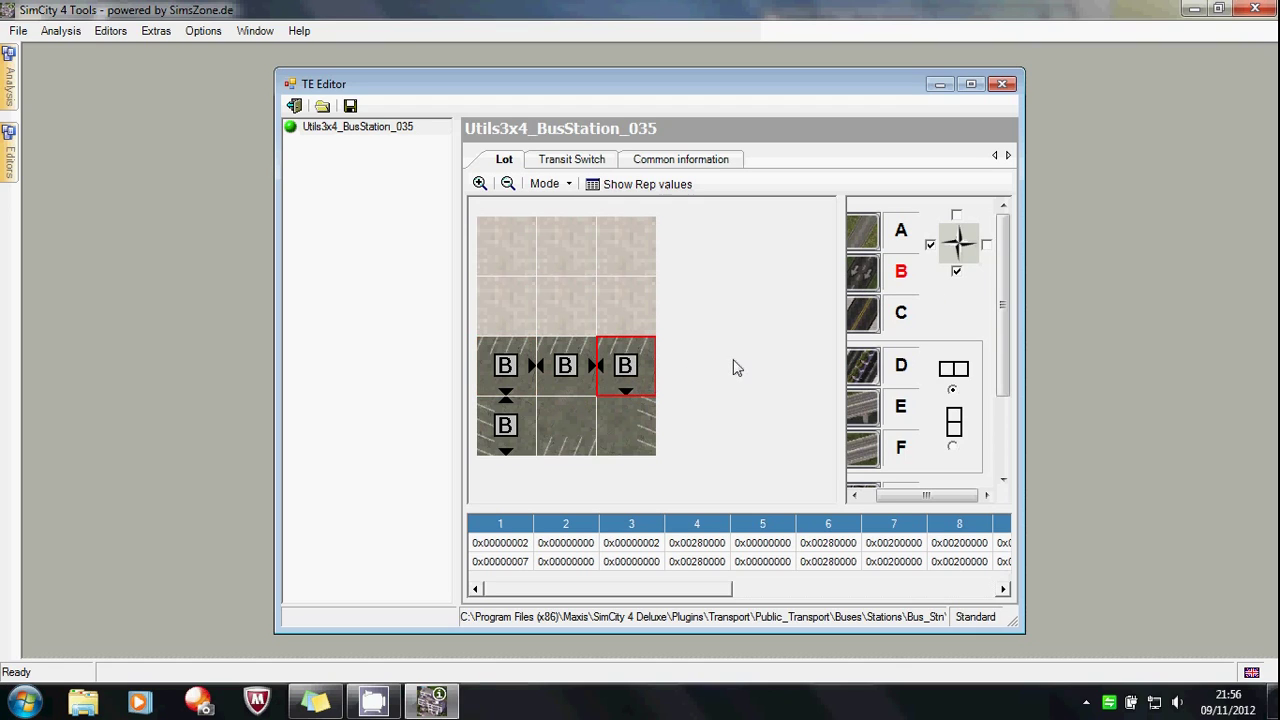
Place a One-Way-Road transit tile with North and South openings on the right tile of the lot's bottom row
click(930, 244)
click(956, 214)
click(629, 428)
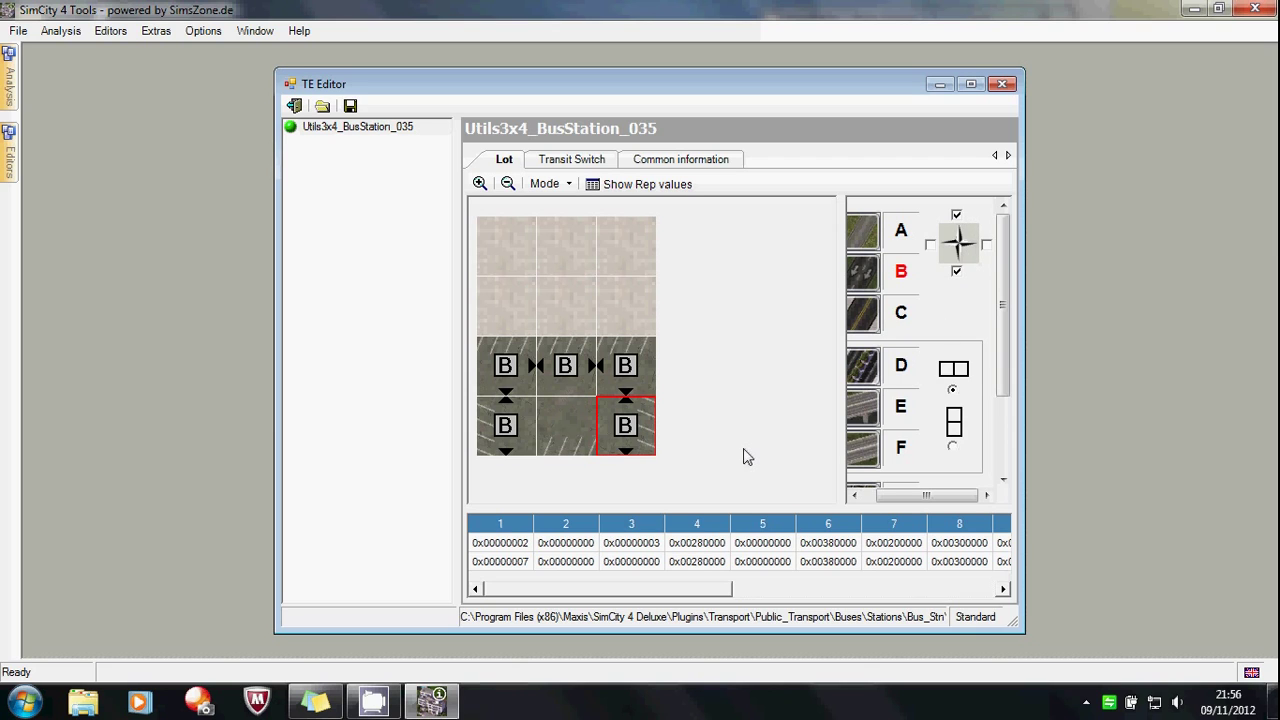
Check the transit switch settings, return to the lot layout and save the transit-enabled bus station lot
click(568, 159)
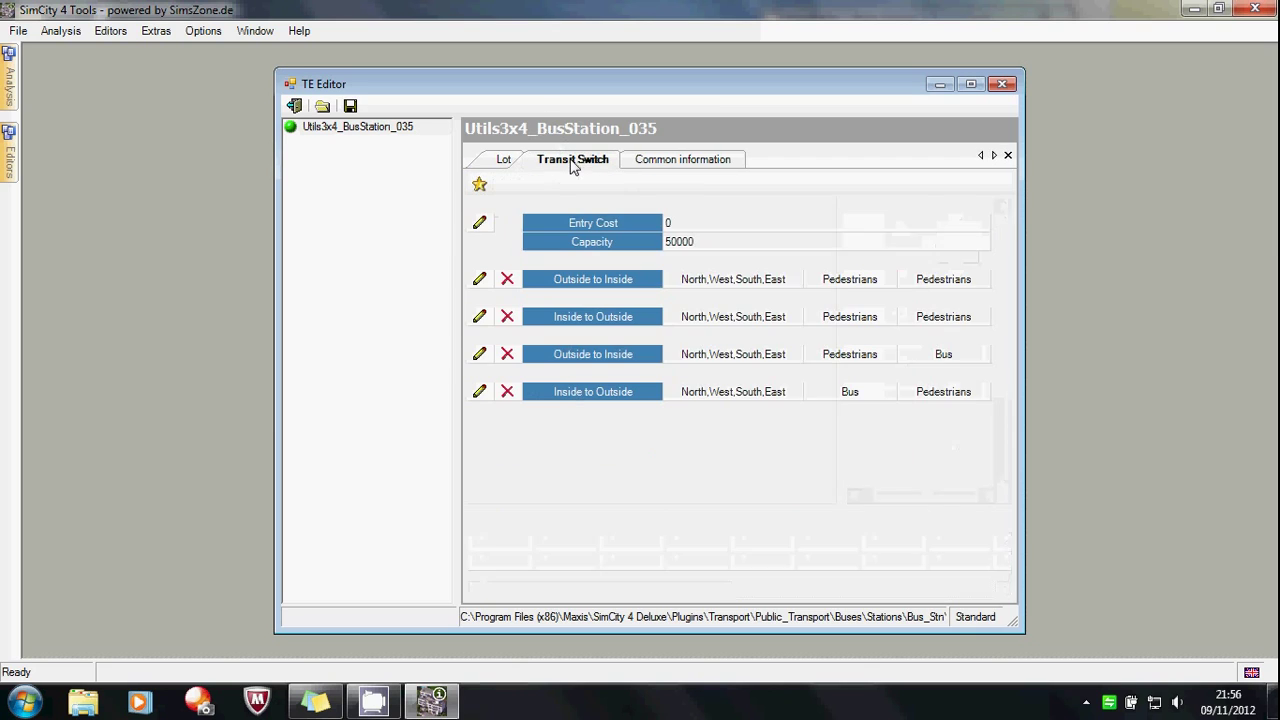
click(503, 162)
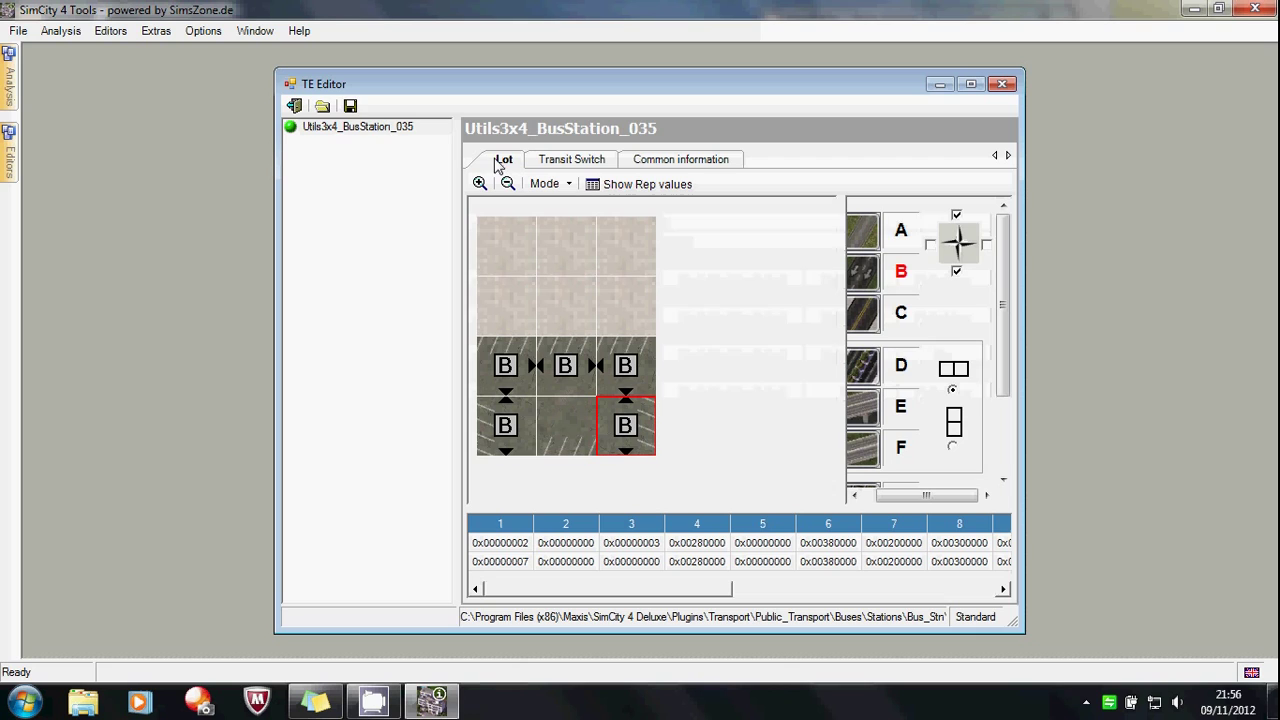
click(351, 107)
click(712, 421)
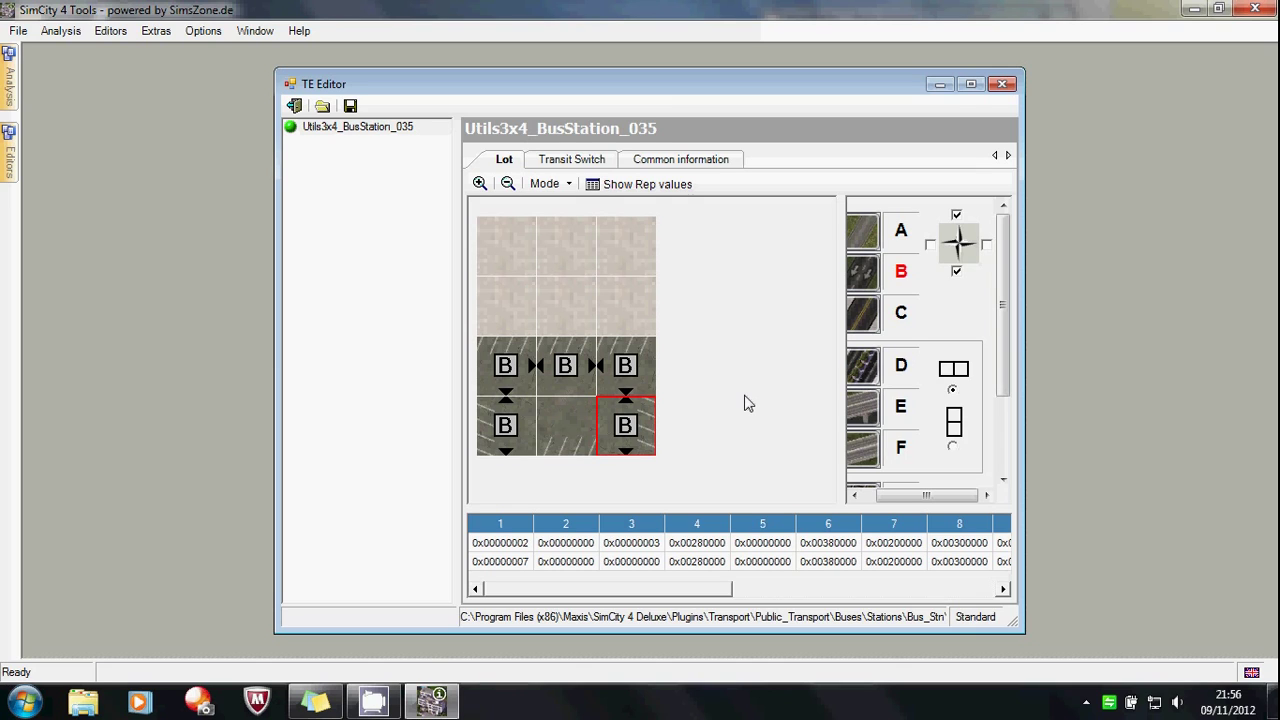
click(376, 706)
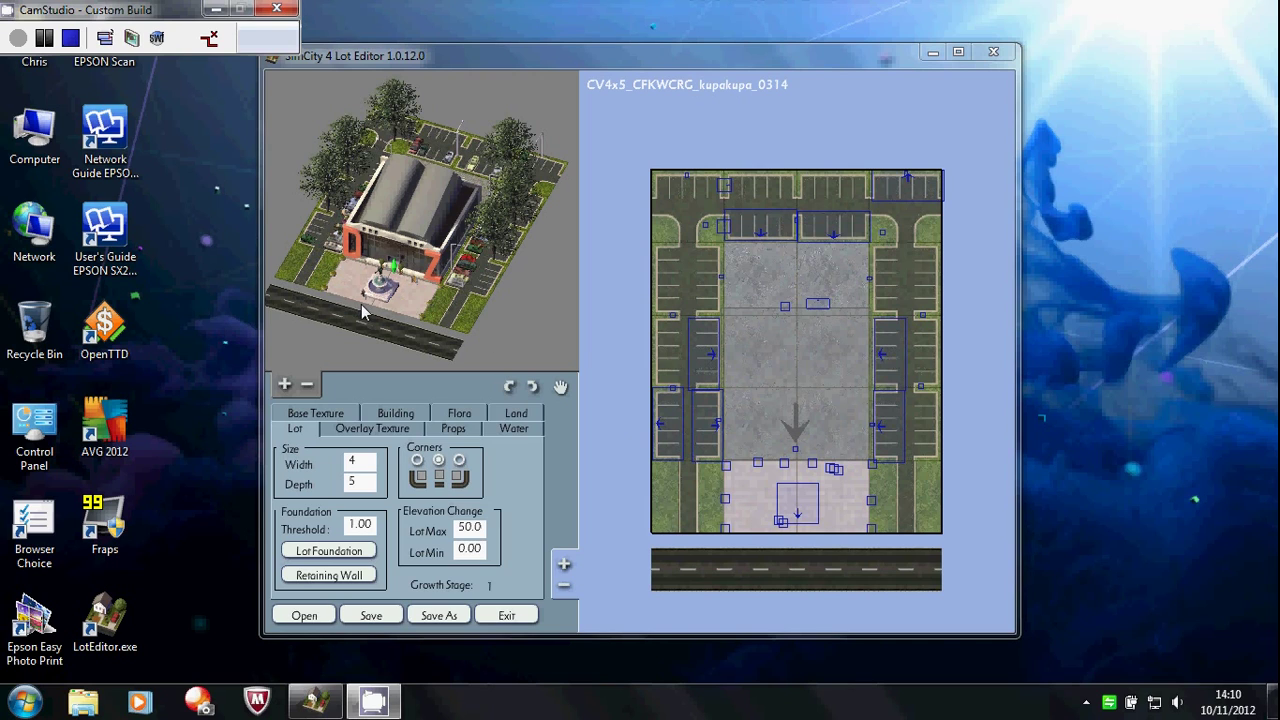
Set the depth of the CV4x5_CFKWCRG_kupakupa_0314 lot to 6 in SimCity 4 Lot Editor
double_click(363, 481)
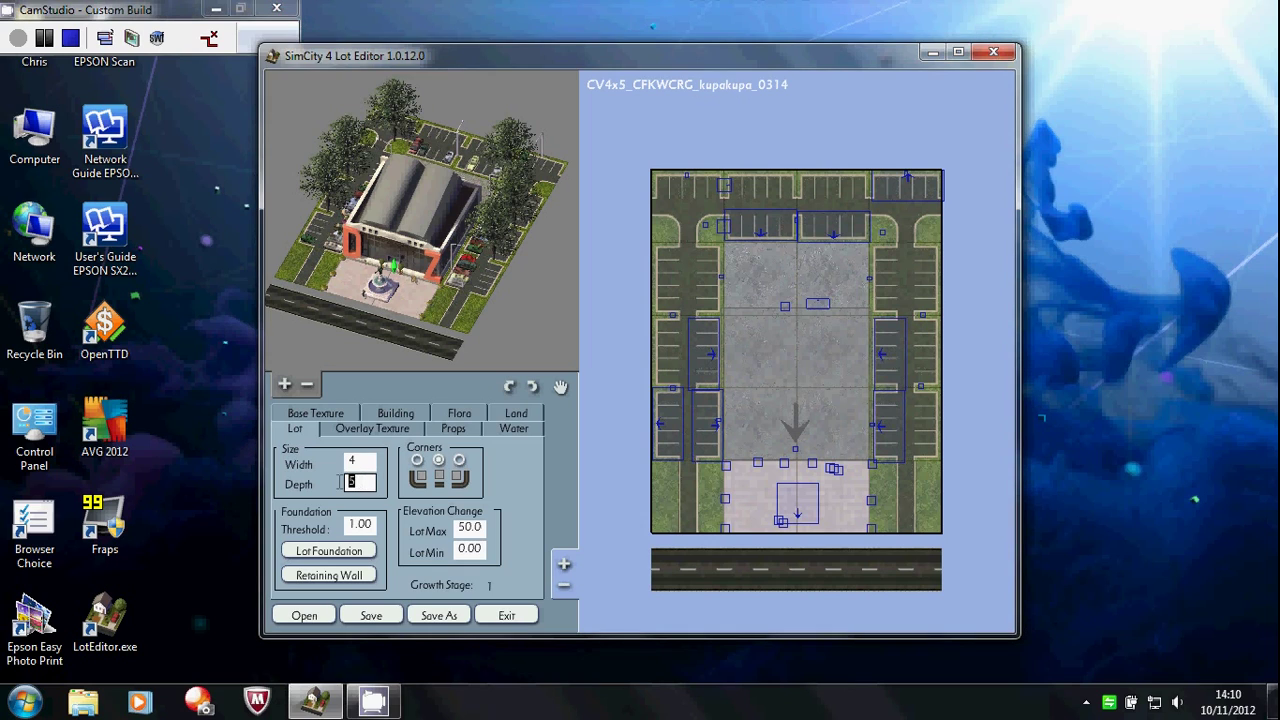
text(6)
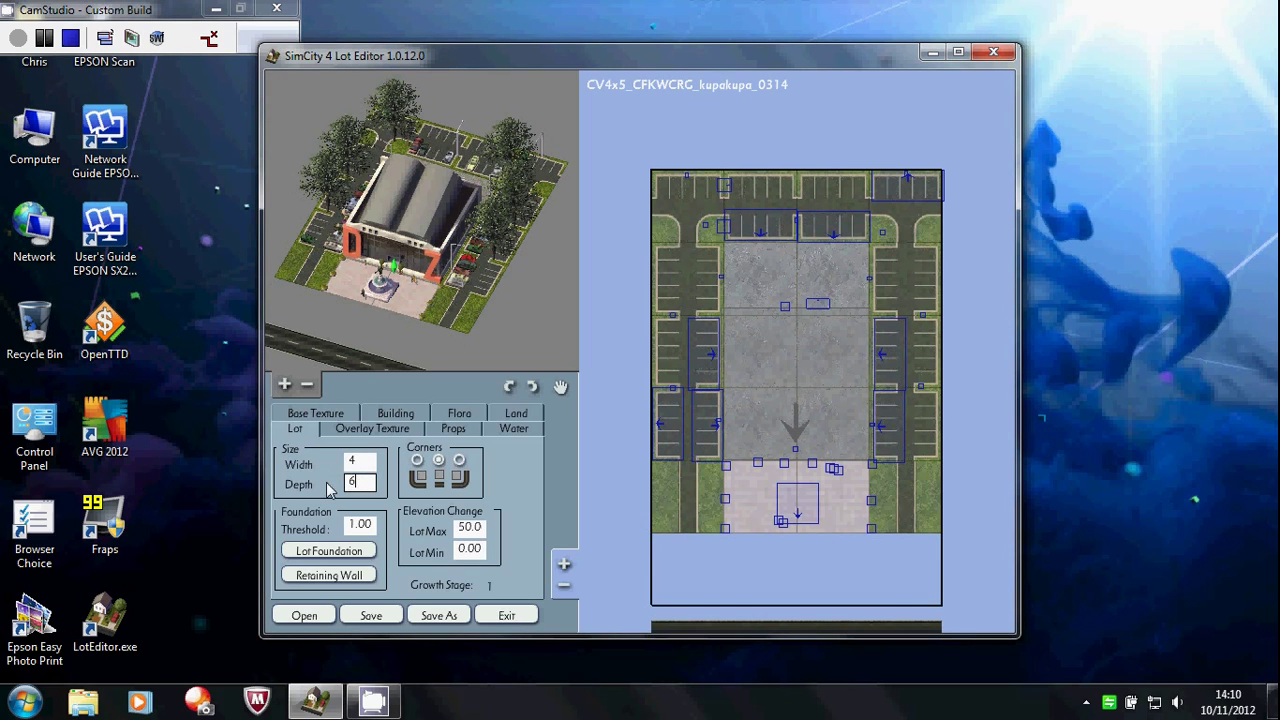
Add overlay texture 0x1da44275 to the empty front row and copy it across all four tiles
click(381, 428)
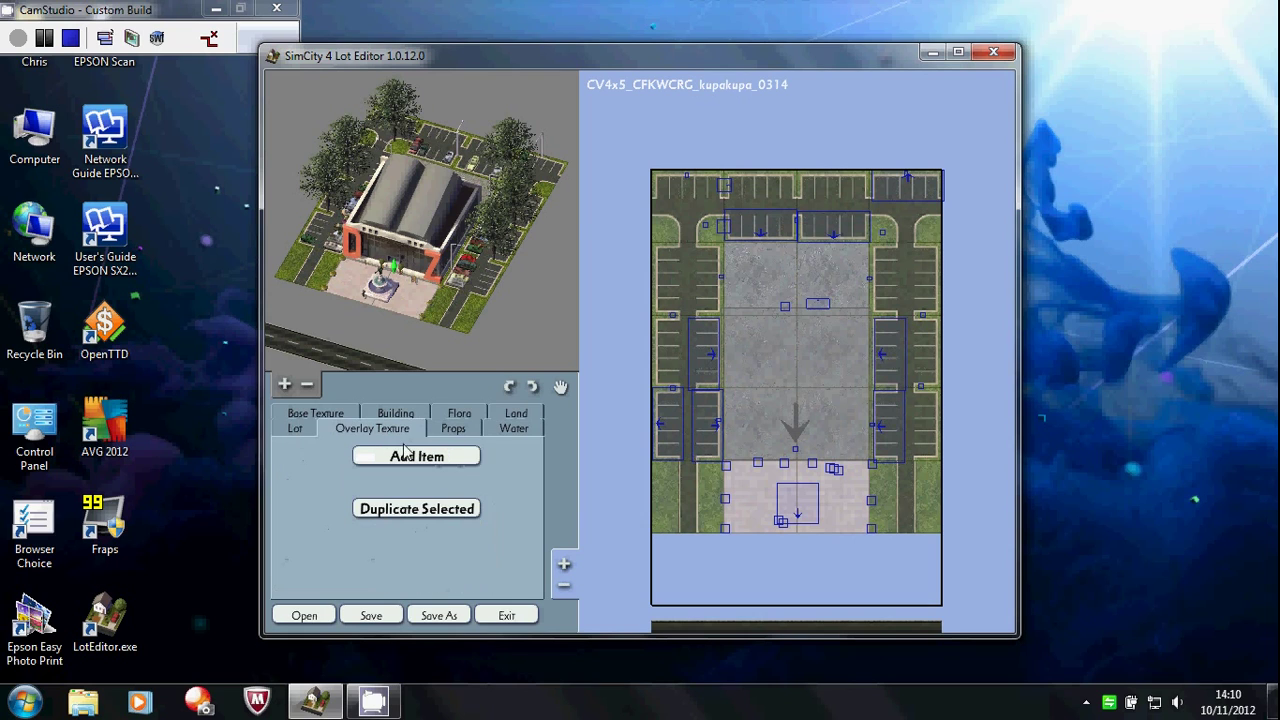
click(418, 459)
mouse_move(674, 115)
mouse_down()
mouse_move(677, 174)
mouse_move(680, 106)
mouse_move(675, 116)
mouse_up()
click(608, 382)
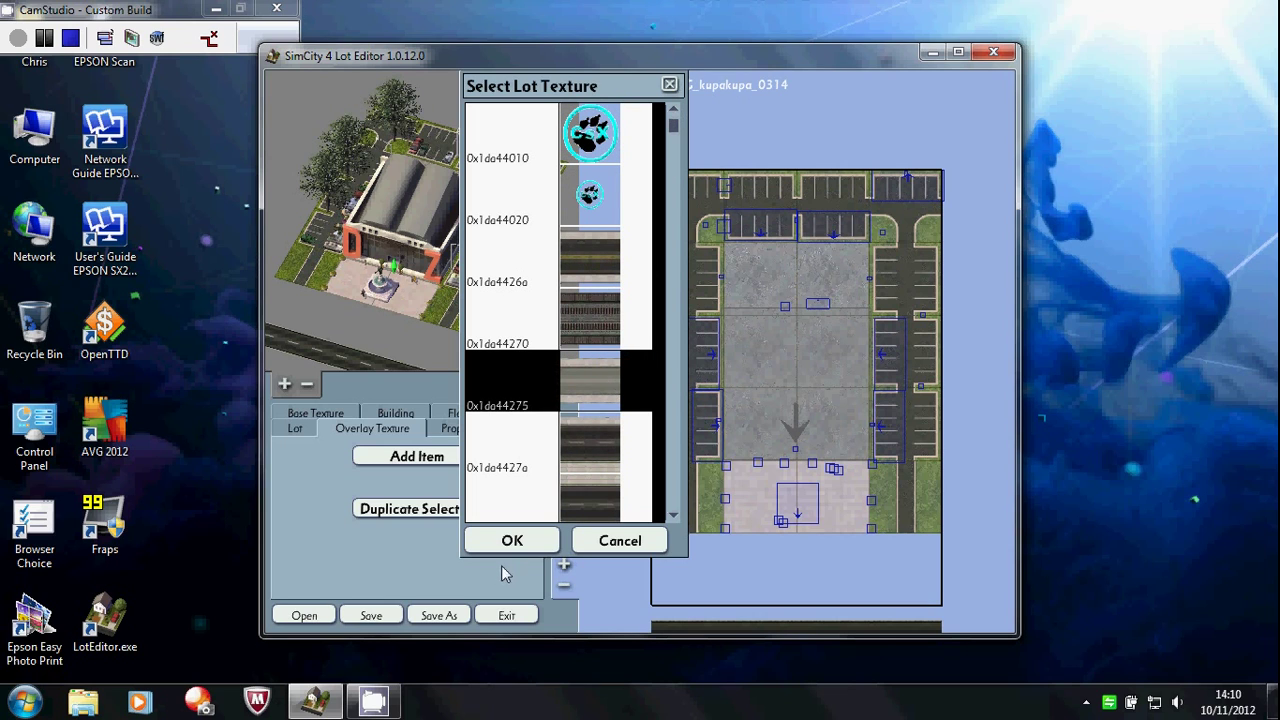
click(514, 545)
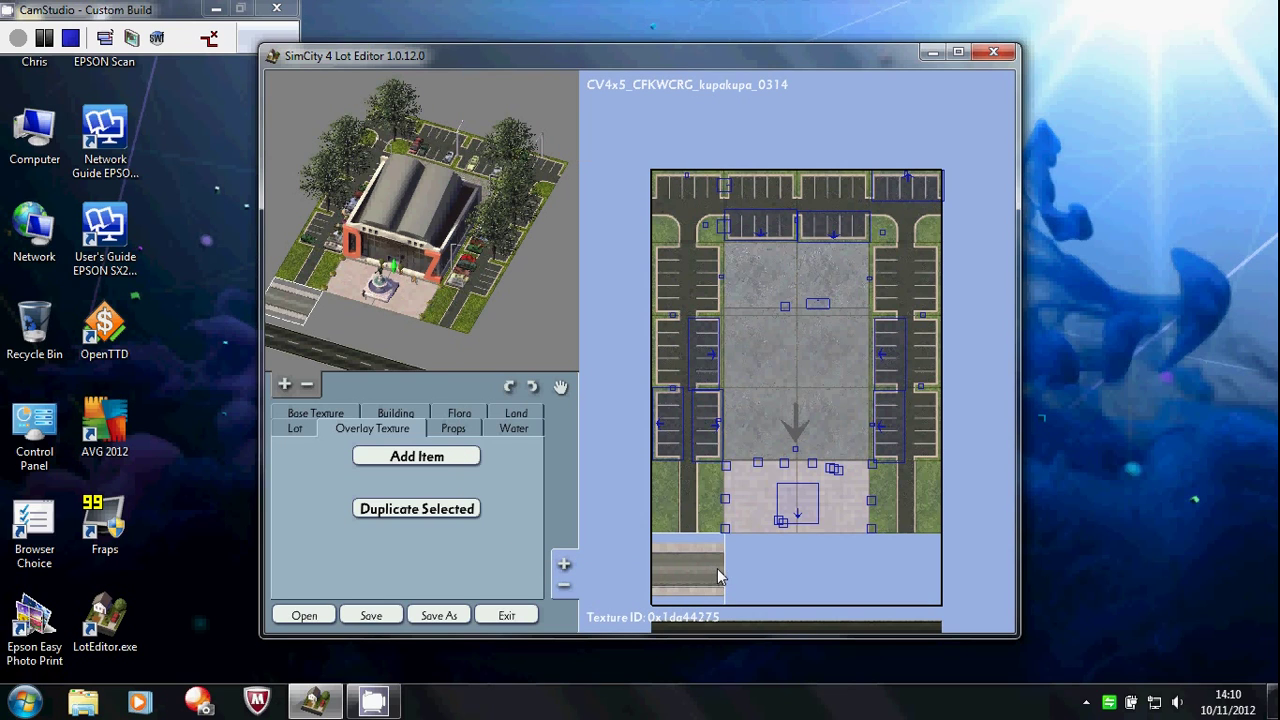
drag(728, 568, 895, 564)
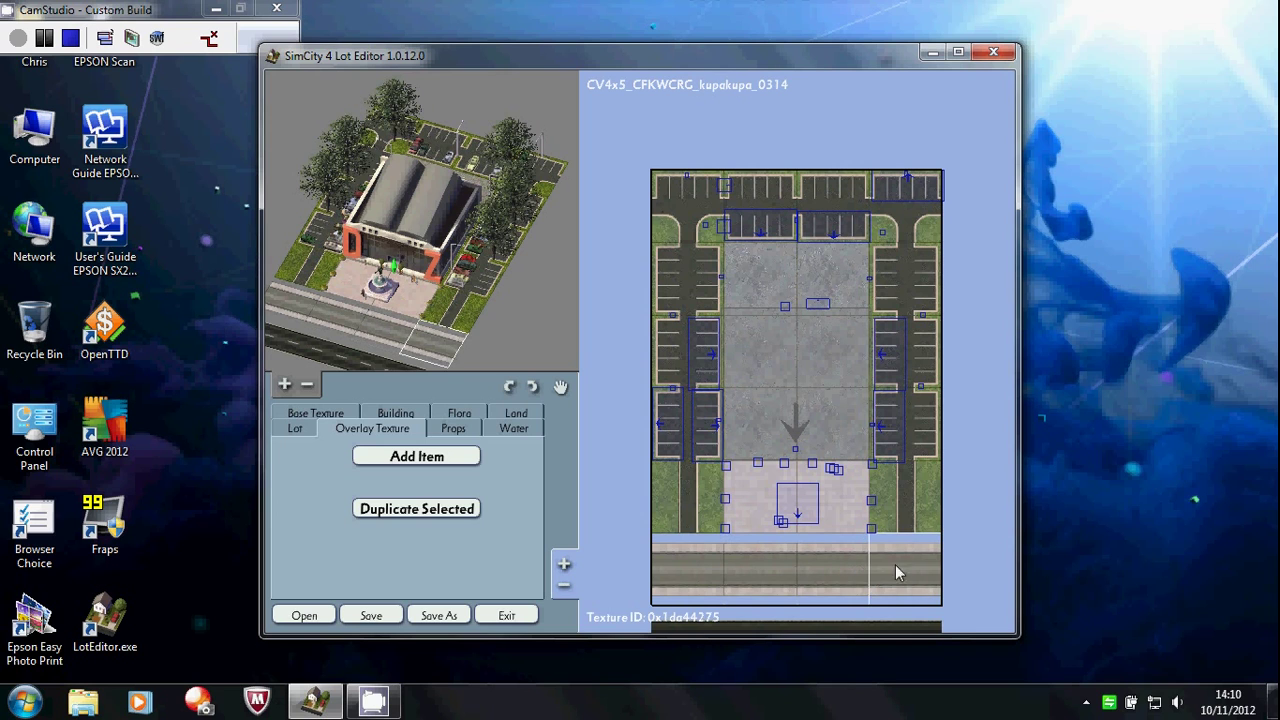
Find the BLaMOverpathType1 prop and add it to the lot
click(449, 431)
click(448, 458)
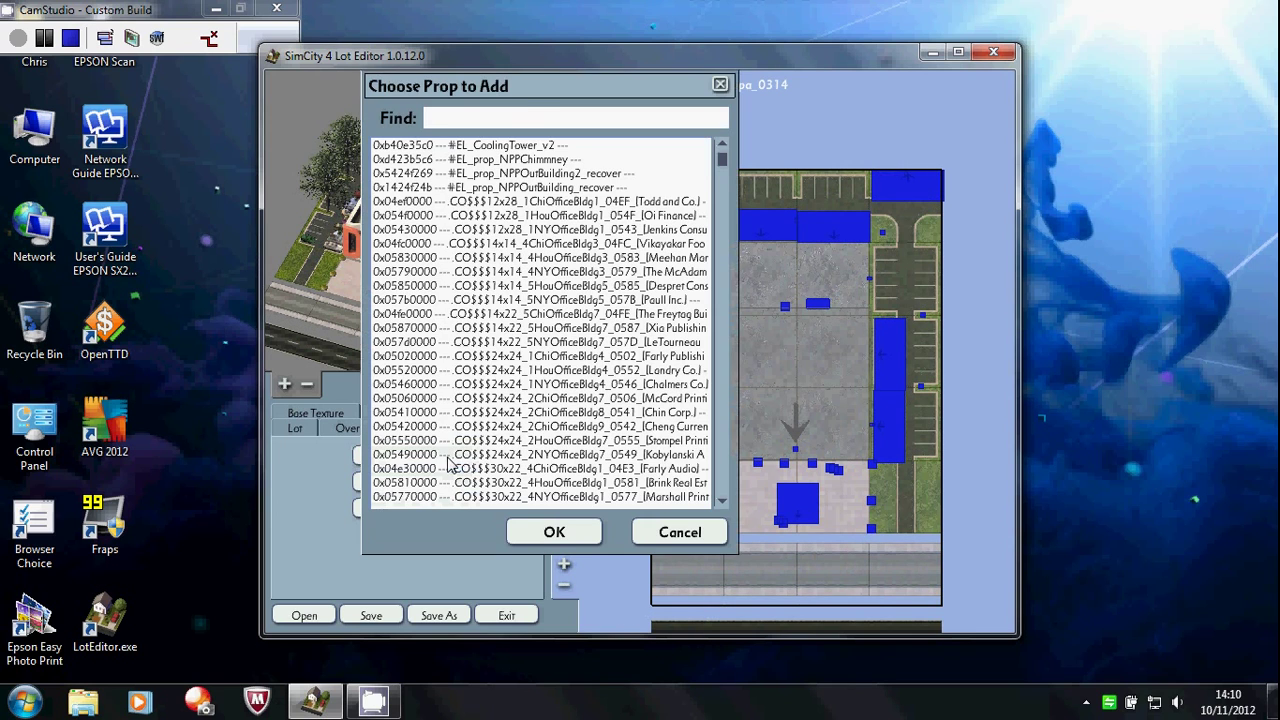
click(527, 117)
text(bla)
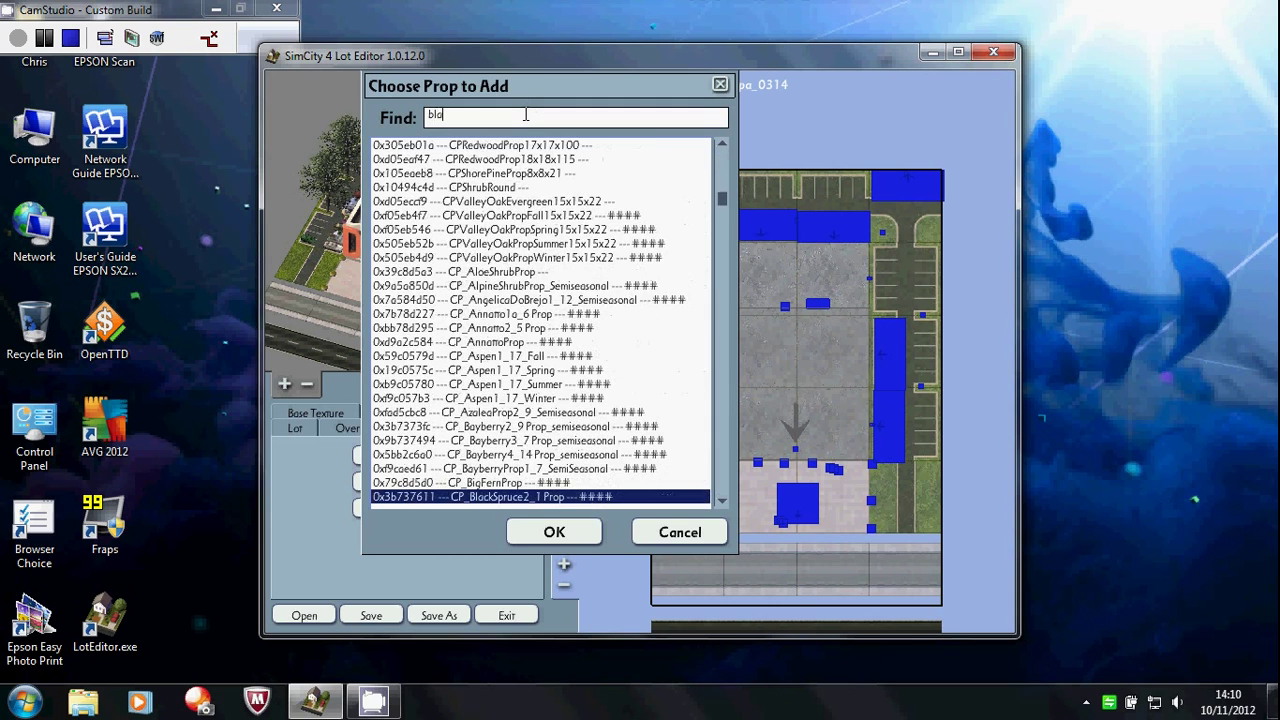
text(moverpath)
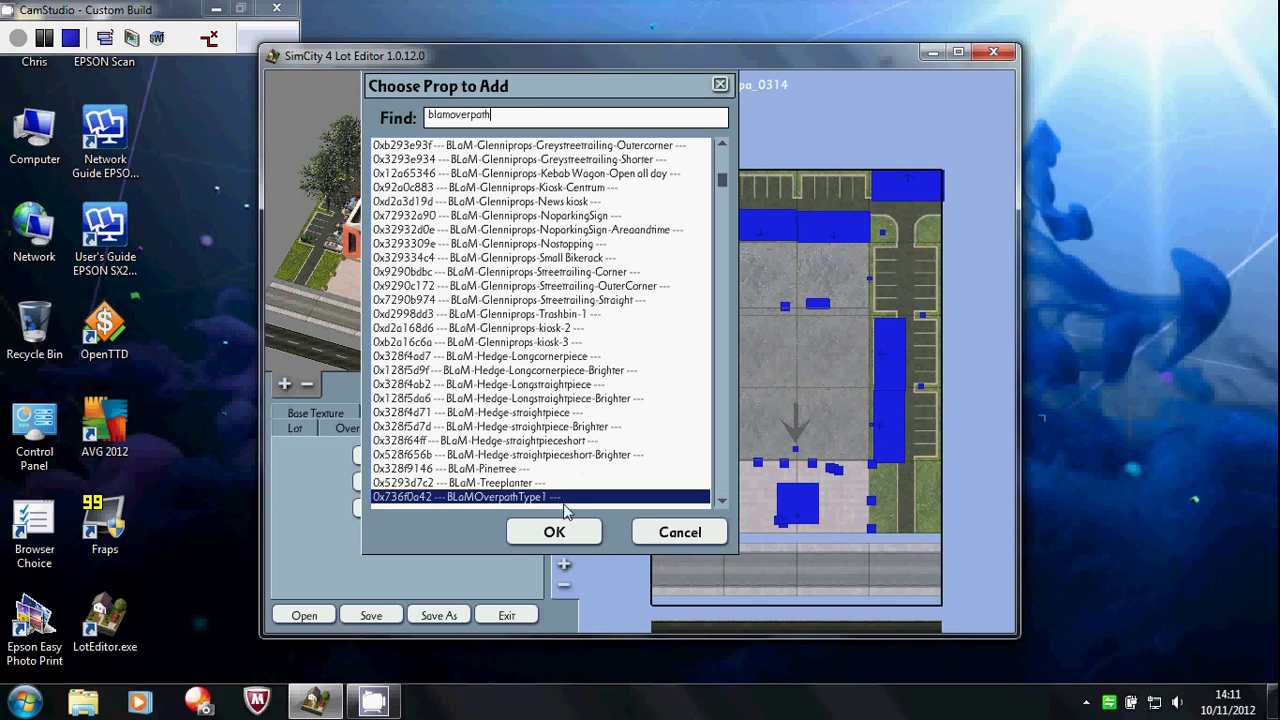
click(562, 534)
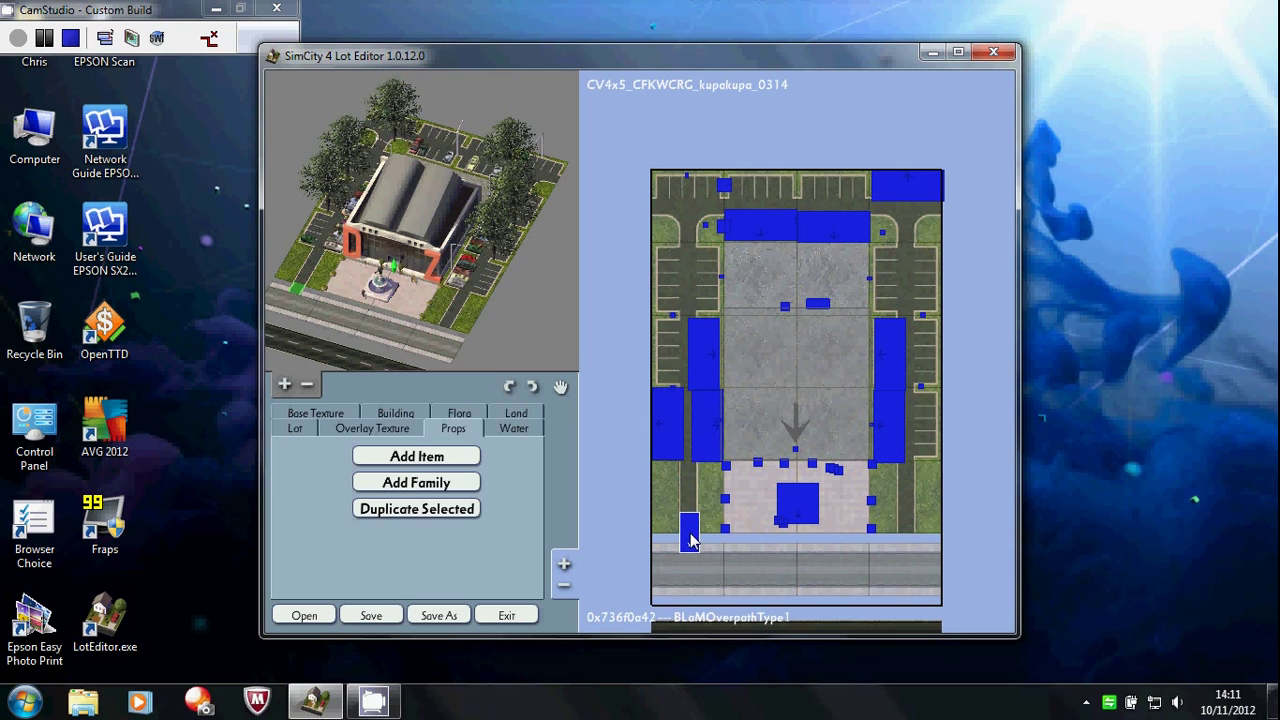
Position the BLaMOverpathType1 prop across the front end of the left driveway and place a duplicate at the right driveway's front end
drag(693, 540, 689, 538)
drag(689, 540, 908, 542)
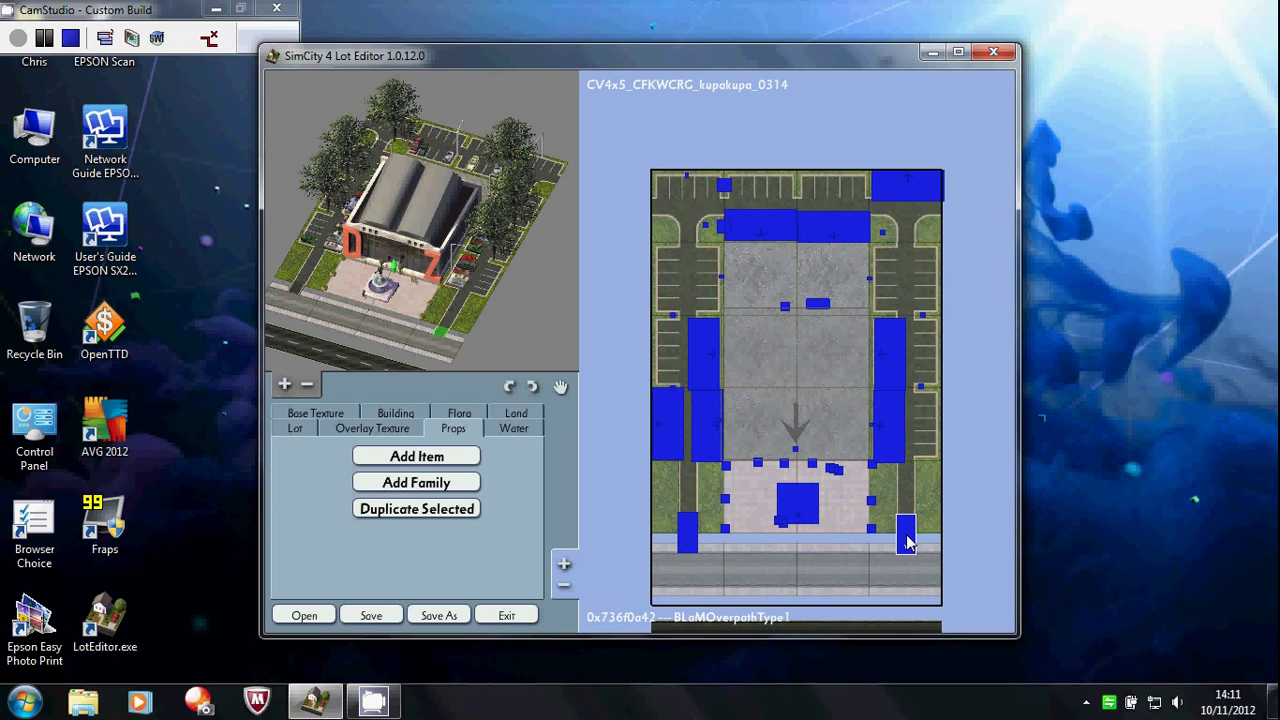
drag(908, 542, 910, 542)
drag(908, 541, 908, 541)
click(886, 418)
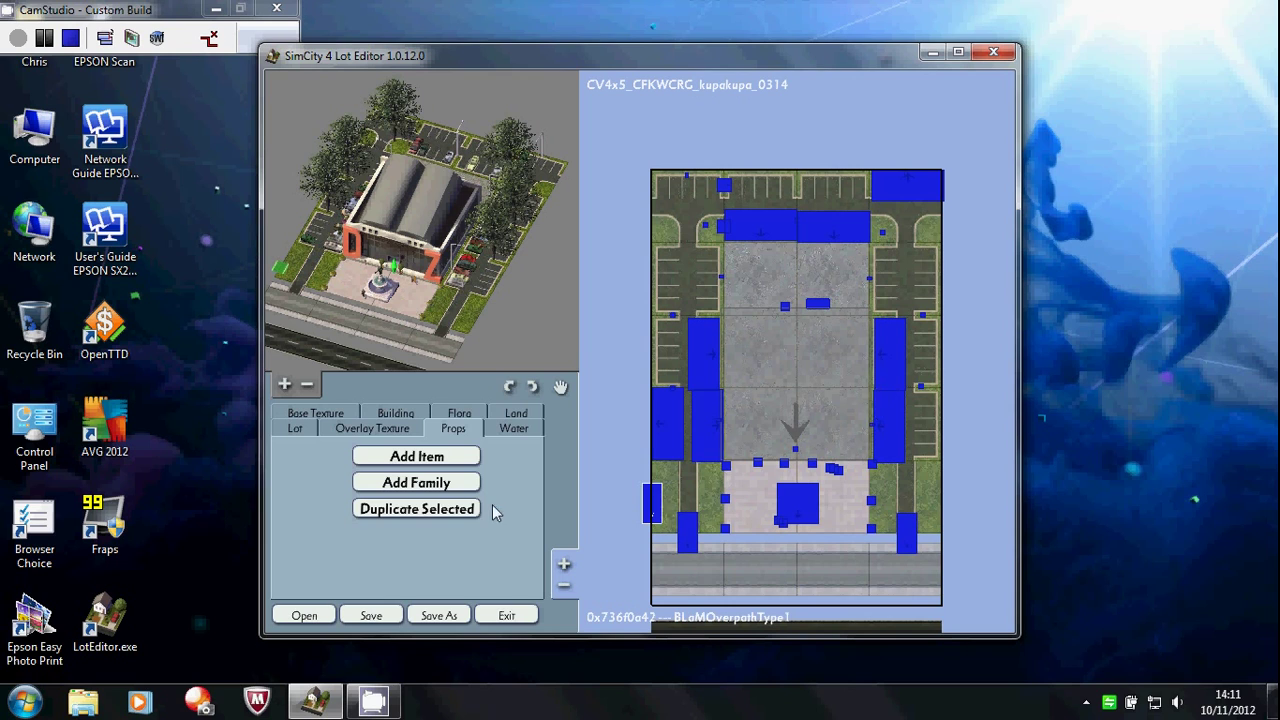
Delete the four road overlay textures from the front row and set the lot's depth to 5
click(382, 426)
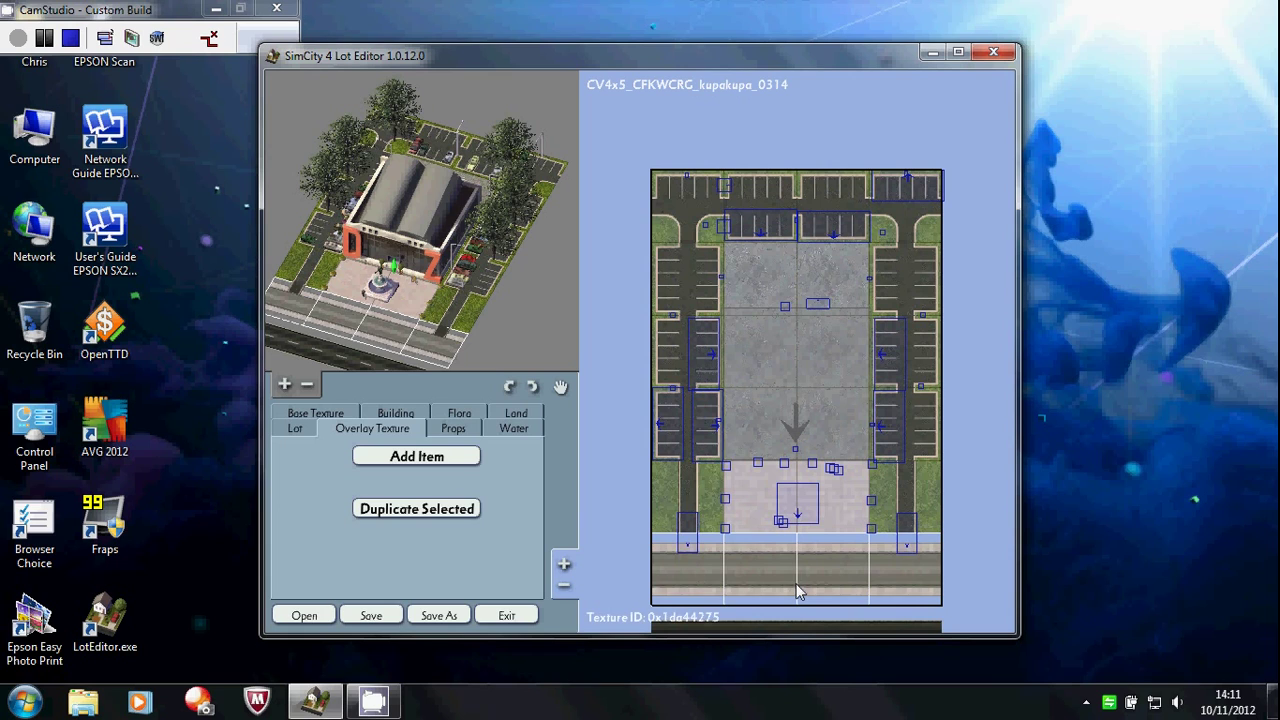
key(Delete)
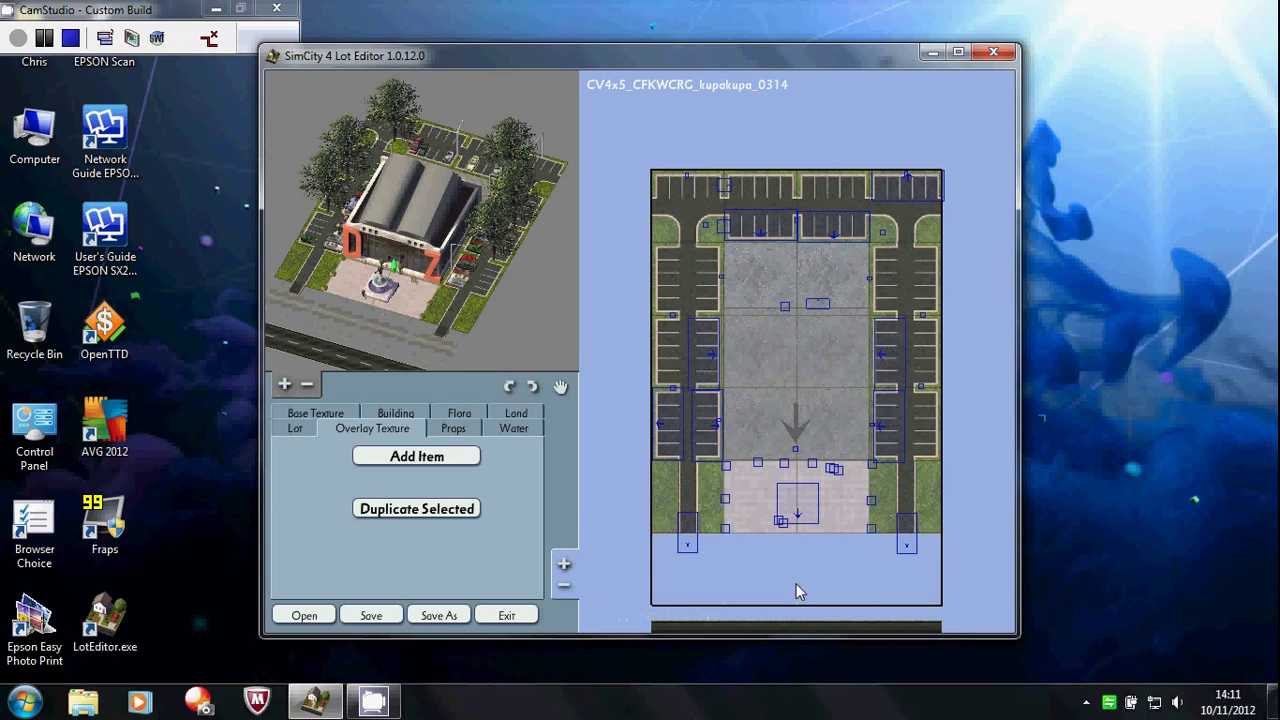
click(296, 428)
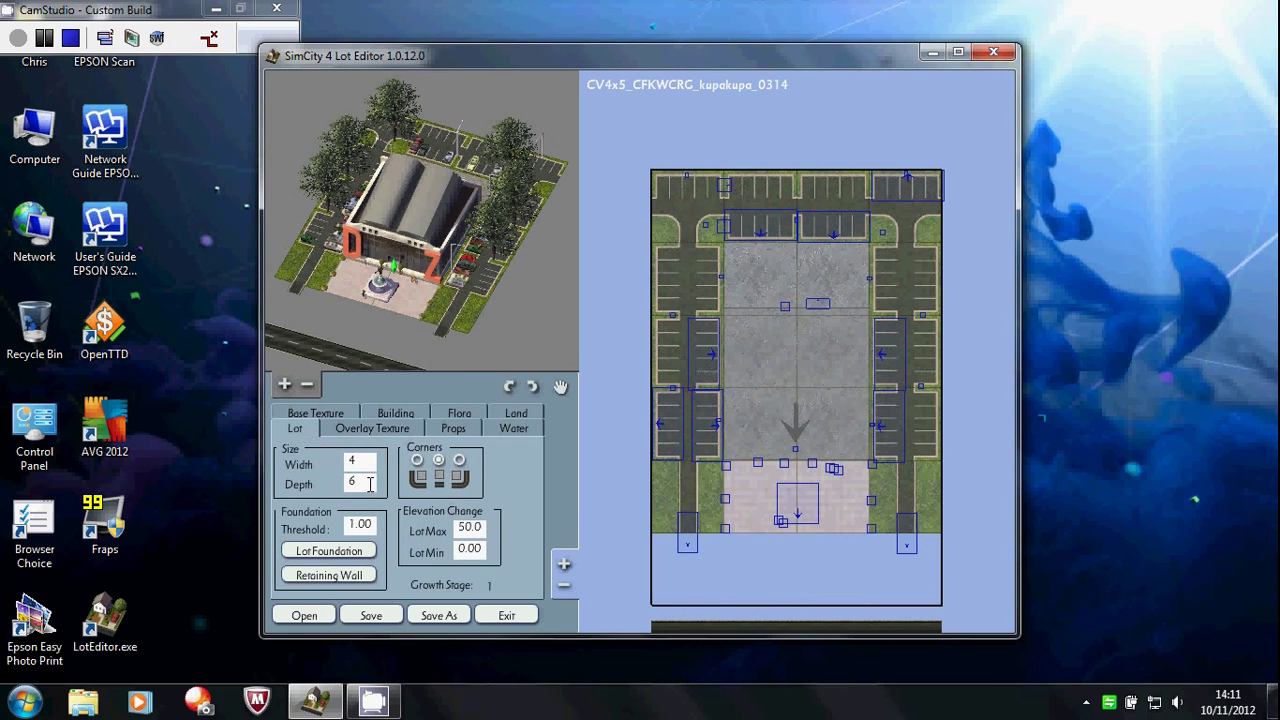
drag(372, 483, 341, 483)
text(5)
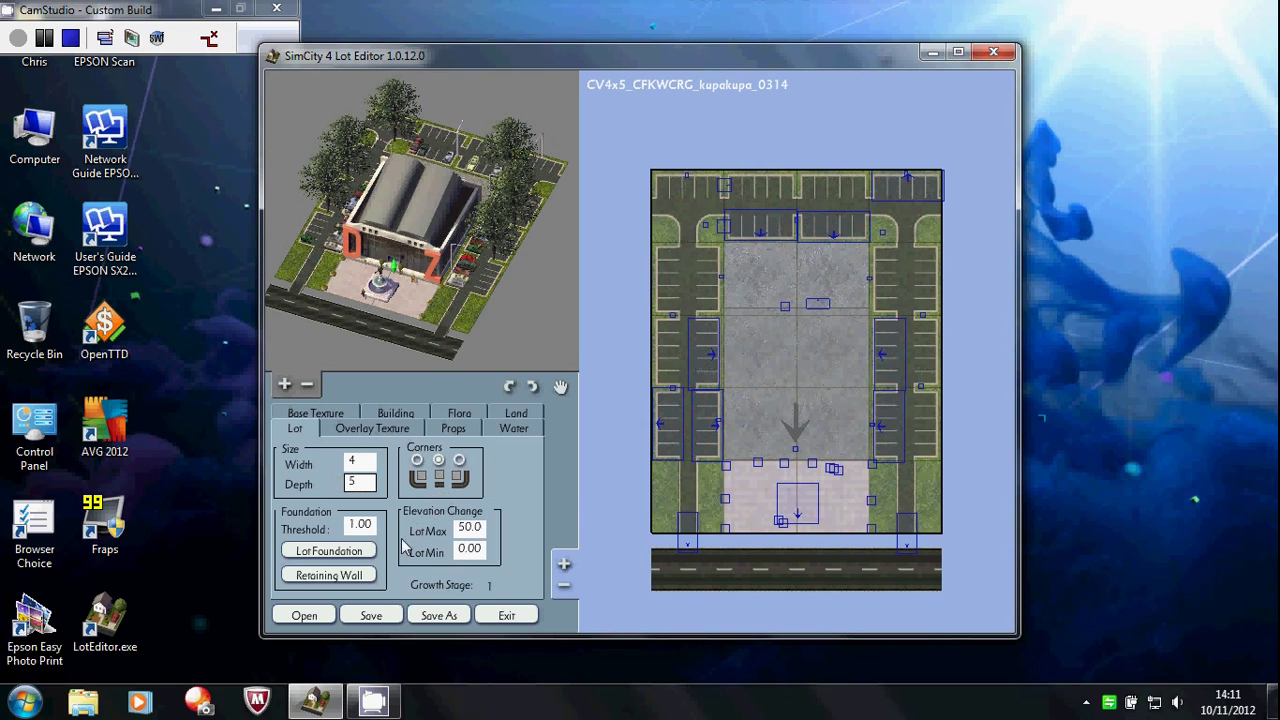
Try to save the lot and check the two BLaMOverpathType1 props that overhang its front edge
click(371, 616)
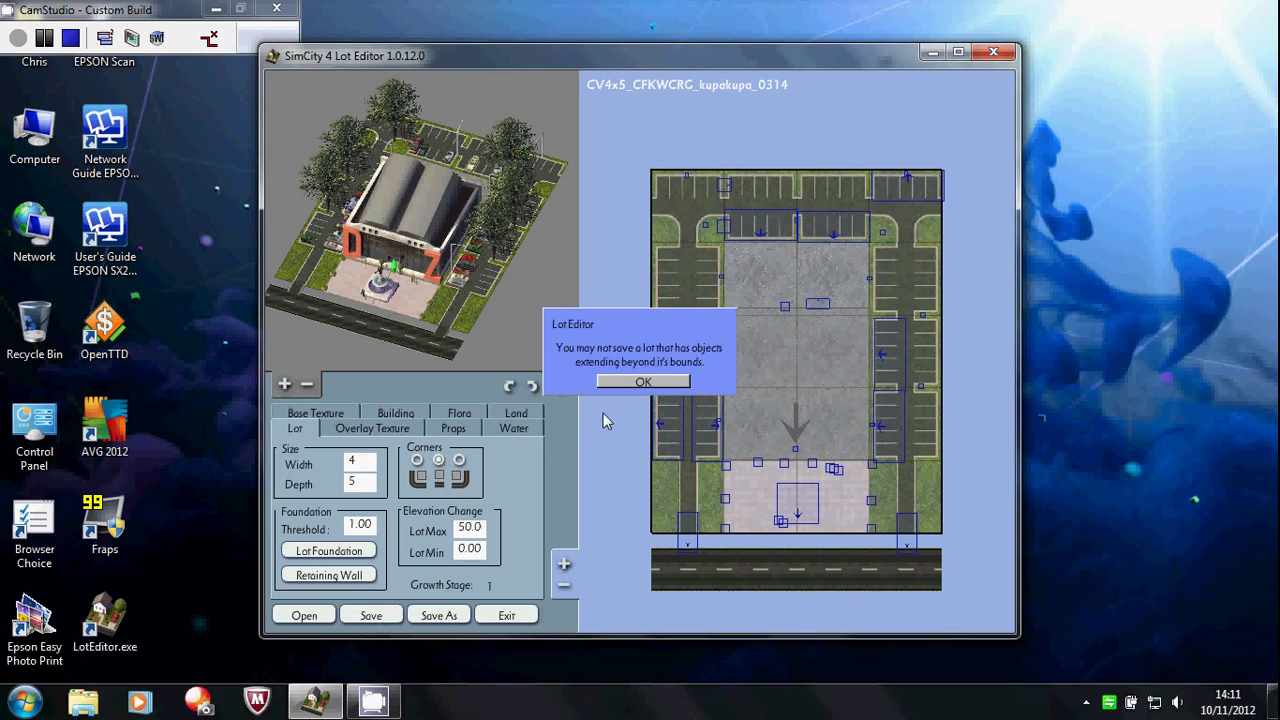
click(627, 384)
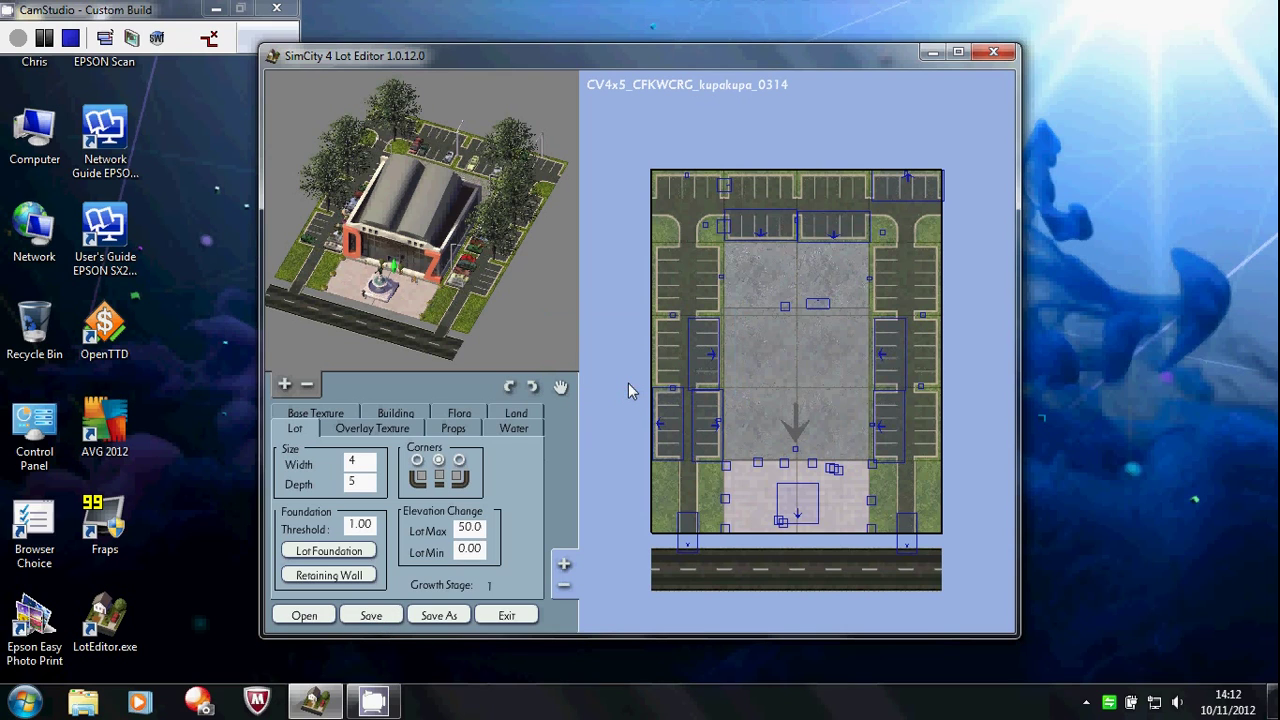
click(460, 426)
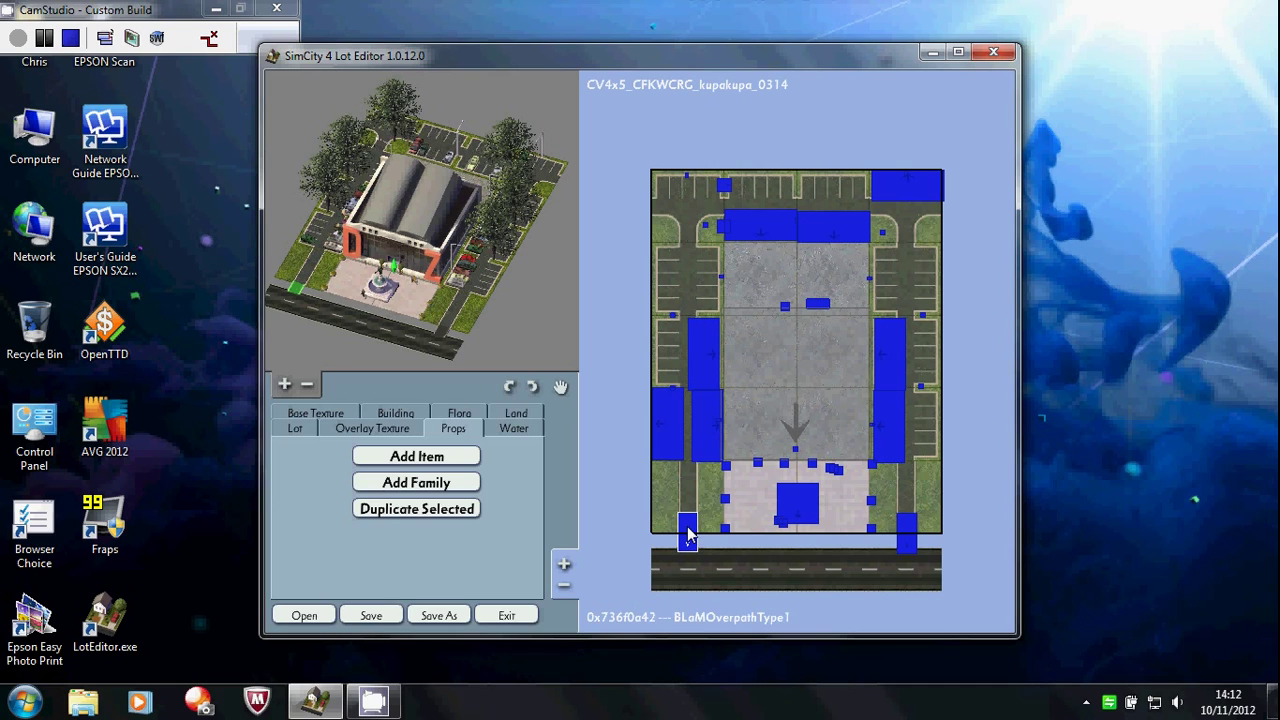
click(903, 546)
click(585, 465)
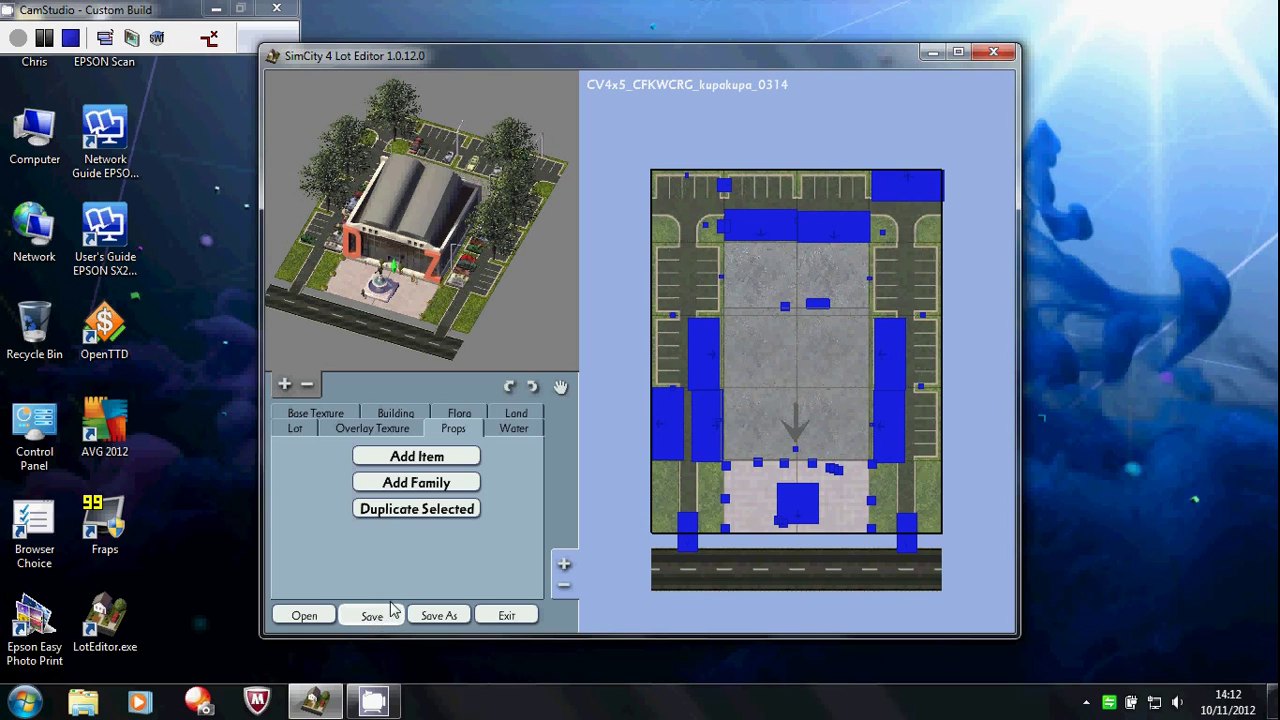
click(294, 428)
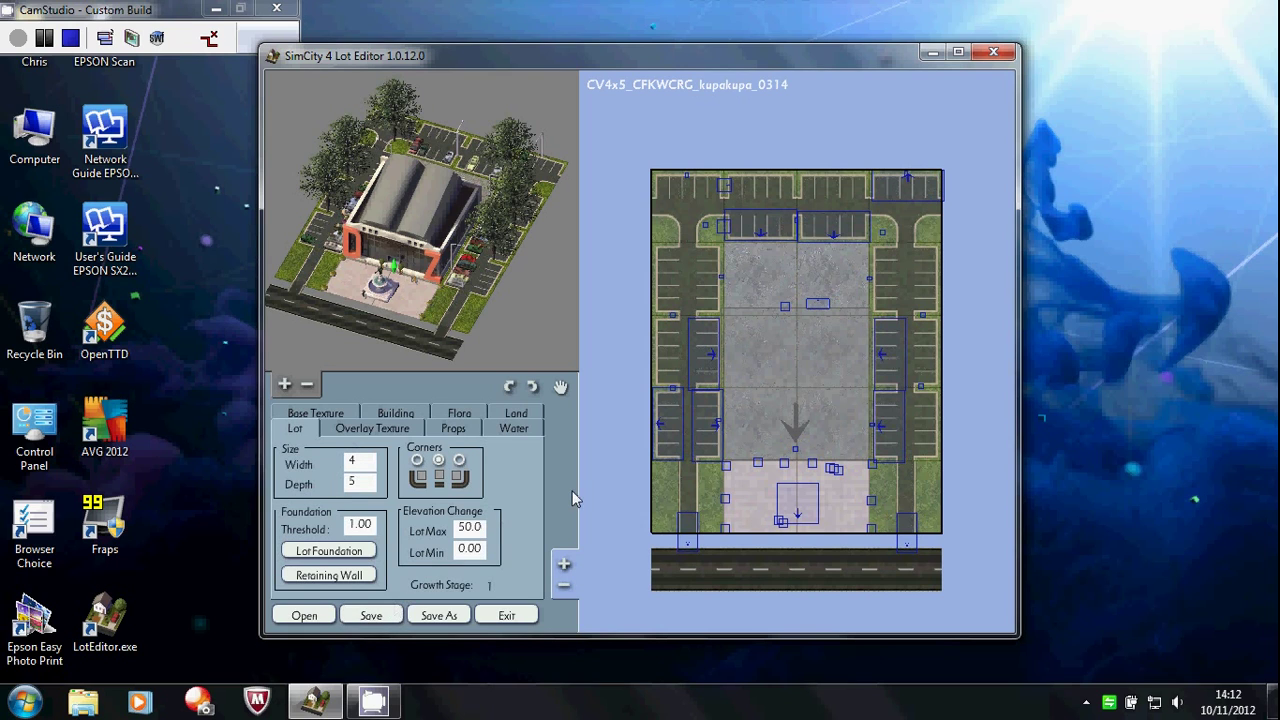